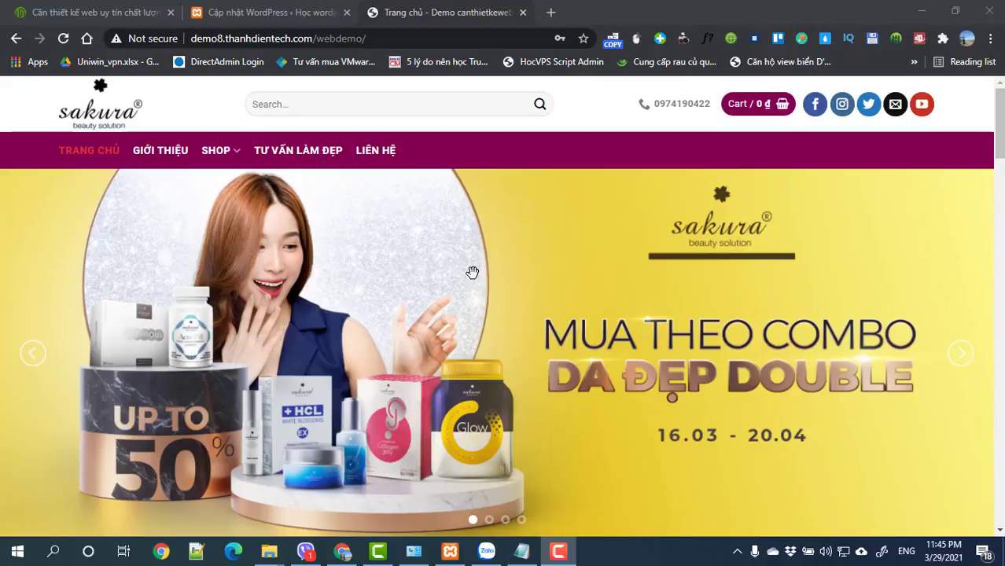
# Examine the demo shop's home page from its banner down through the promotional products section
pyautogui.scroll(-20, 472, 272)
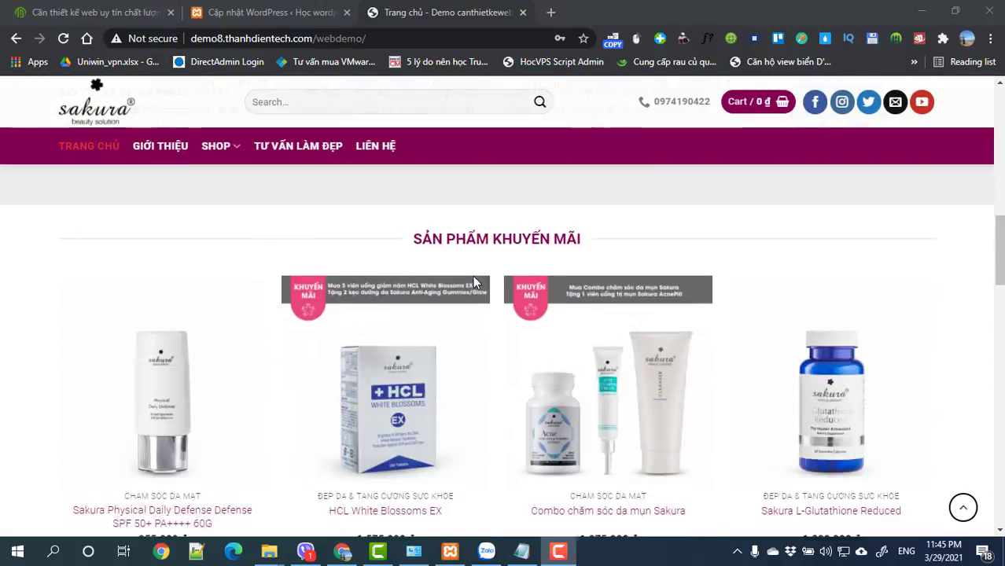
pyautogui.scroll(-10, 475, 282)
pyautogui.scroll(15, 475, 283)
pyautogui.scroll(20, 475, 283)
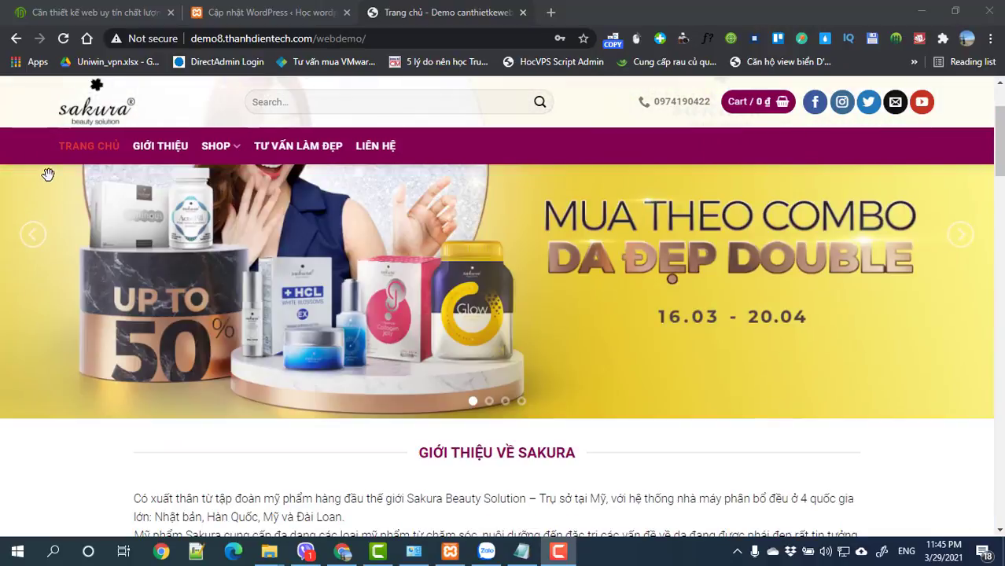
# View the demo site's Giới thiệu, Shop and Tư vấn làm đẹp pages
pyautogui.click(149, 154)
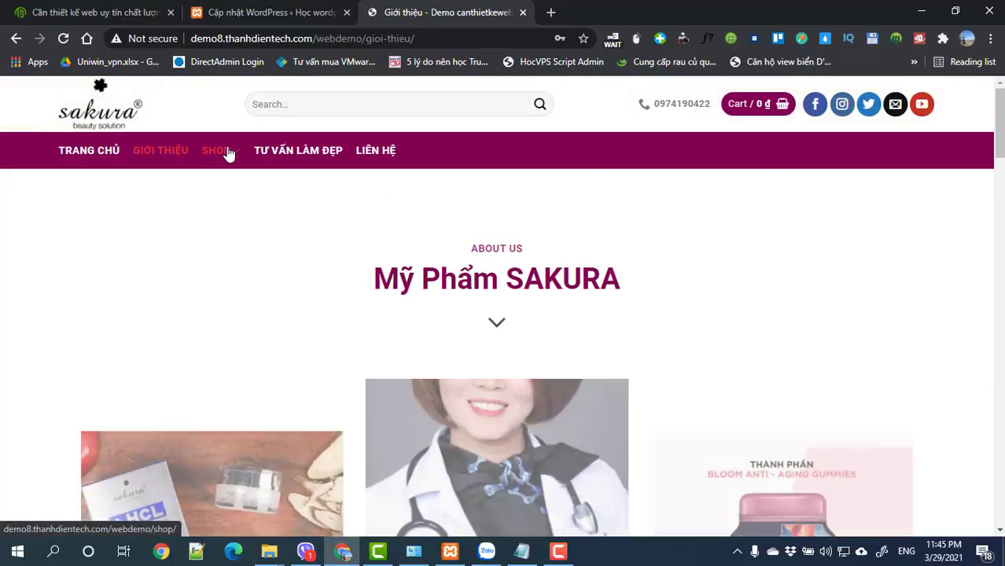
pyautogui.click(234, 158)
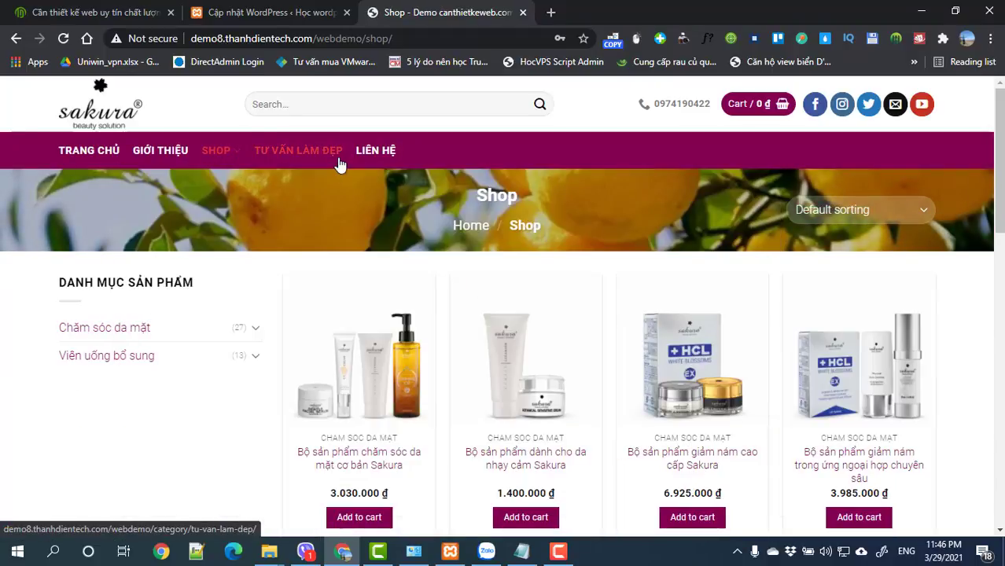
pyautogui.click(307, 161)
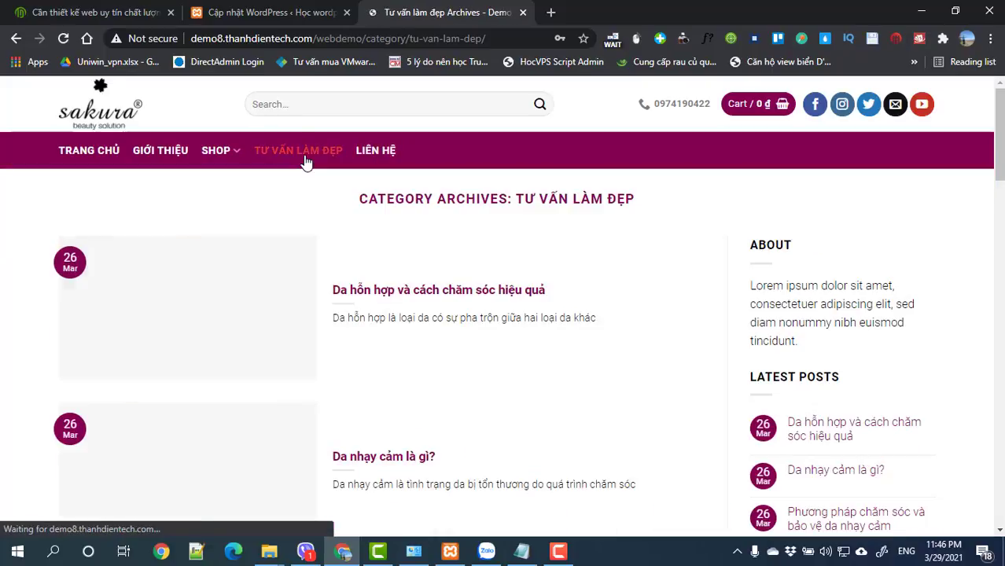
pyautogui.scroll(-10, 340, 254)
pyautogui.scroll(10, 340, 250)
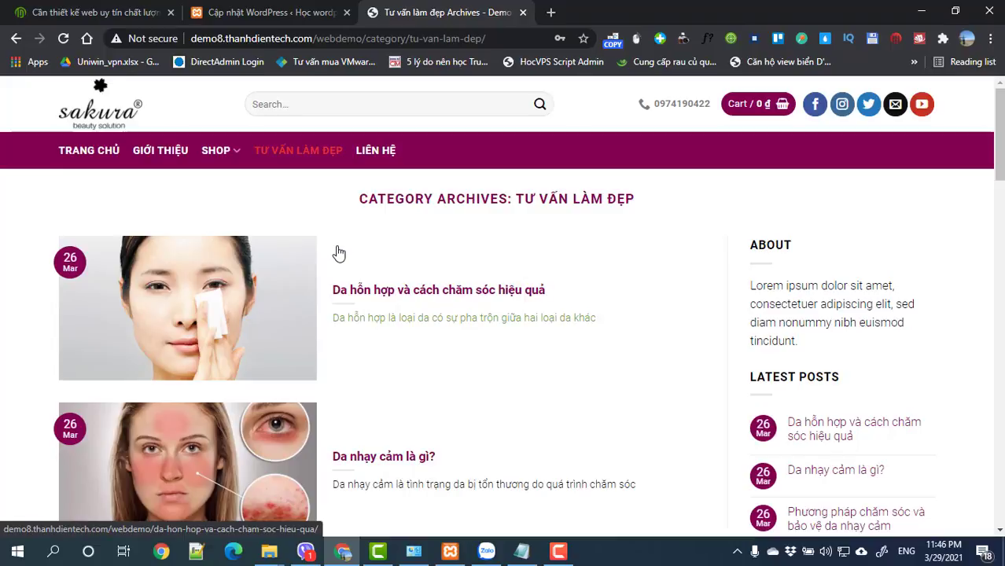
# Return to the demo home page and examine its main navigation and the full Shop page
pyautogui.click(103, 97)
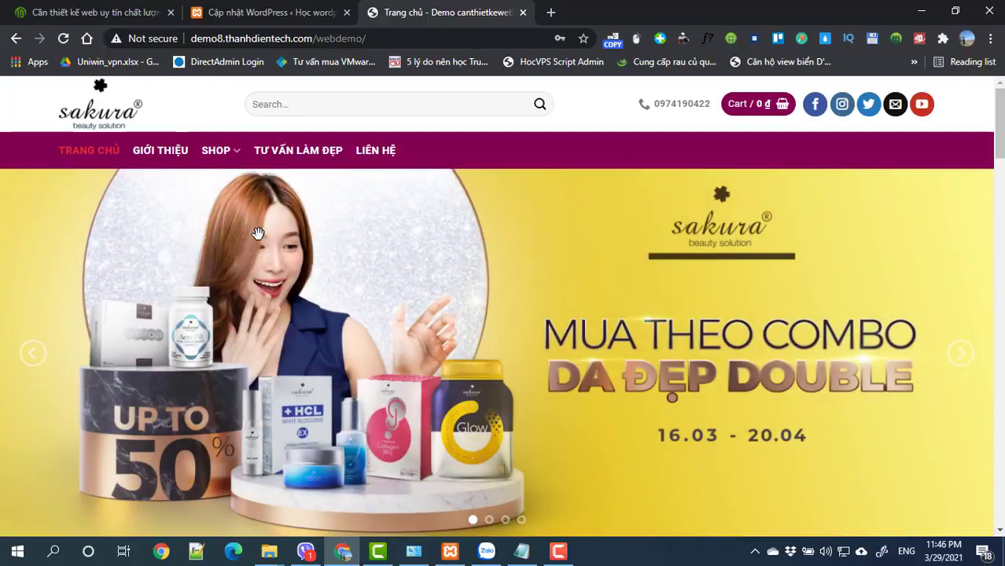
pyautogui.moveTo(53, 148)
pyautogui.mouseDown()
pyautogui.moveTo(123, 151)
pyautogui.moveTo(66, 145)
pyautogui.mouseUp()
pyautogui.scroll(-1, 280, 181)
pyautogui.scroll(1, 280, 181)
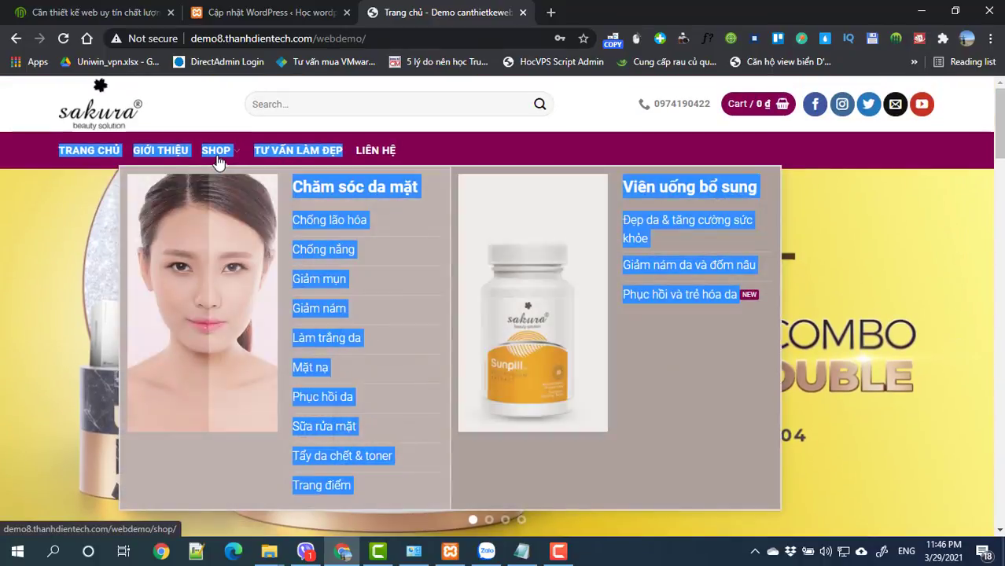
pyautogui.click(218, 157)
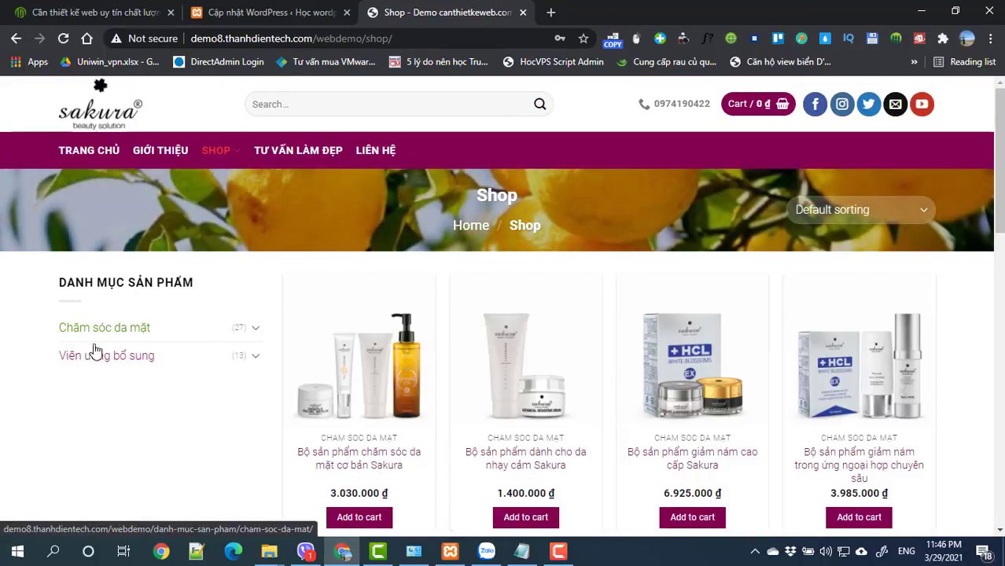
pyautogui.scroll(-10, 128, 370)
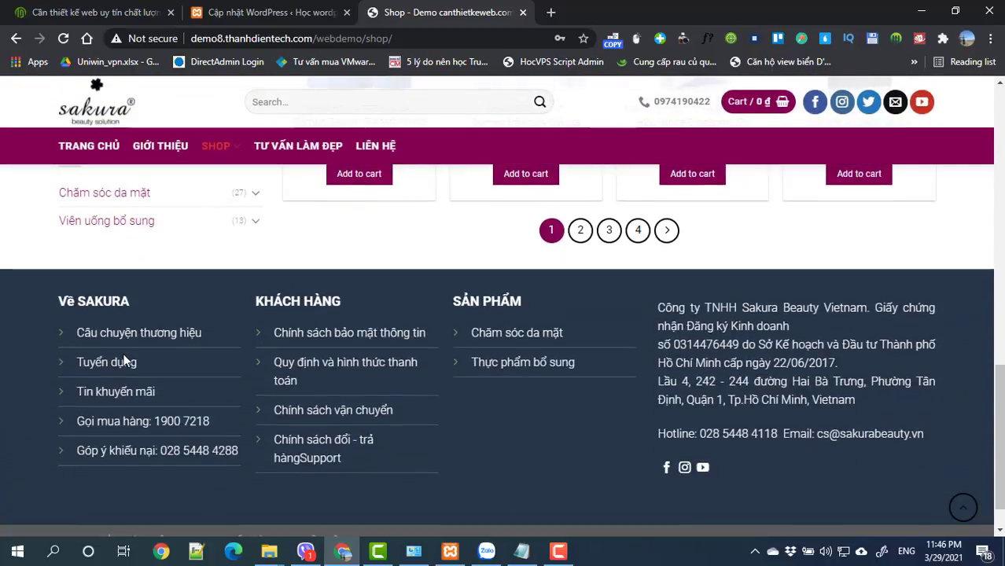
pyautogui.scroll(6, 124, 358)
pyautogui.click(208, 152)
# Switch to the WordPress admin site and open the list of all pages
pyautogui.click(226, 14)
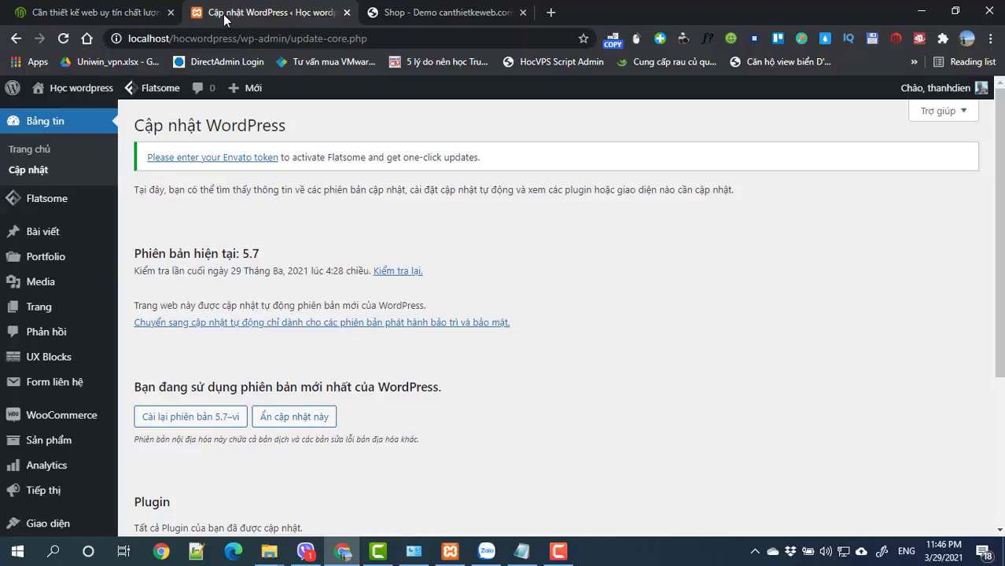
pyautogui.click(33, 314)
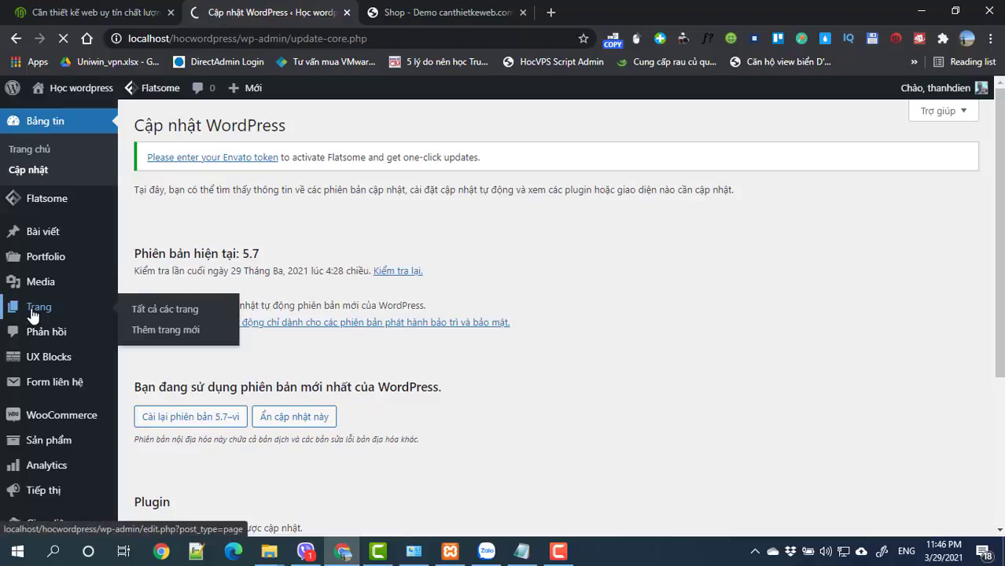
pyautogui.scroll(-10, 409, 303)
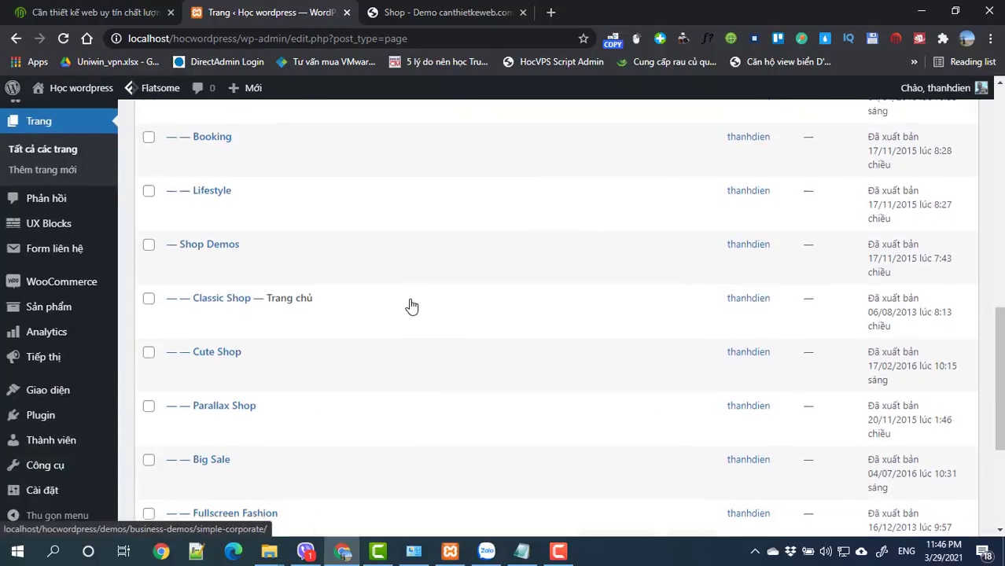
pyautogui.scroll(-5, 409, 303)
pyautogui.scroll(12, 401, 292)
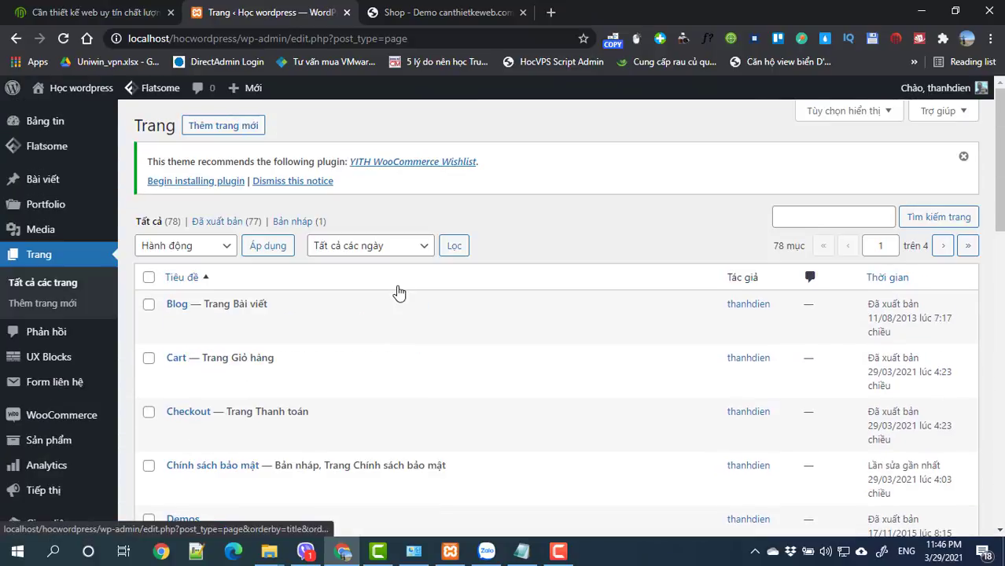
# Raise the number of items shown per page in the display options so the entire page list fits on one screen
pyautogui.click(826, 118)
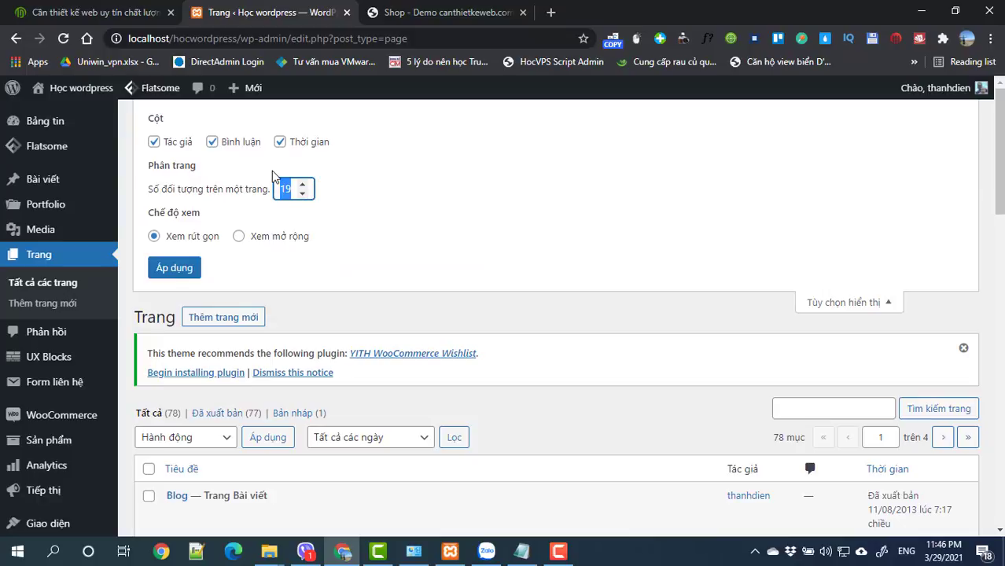
pyautogui.click(162, 277)
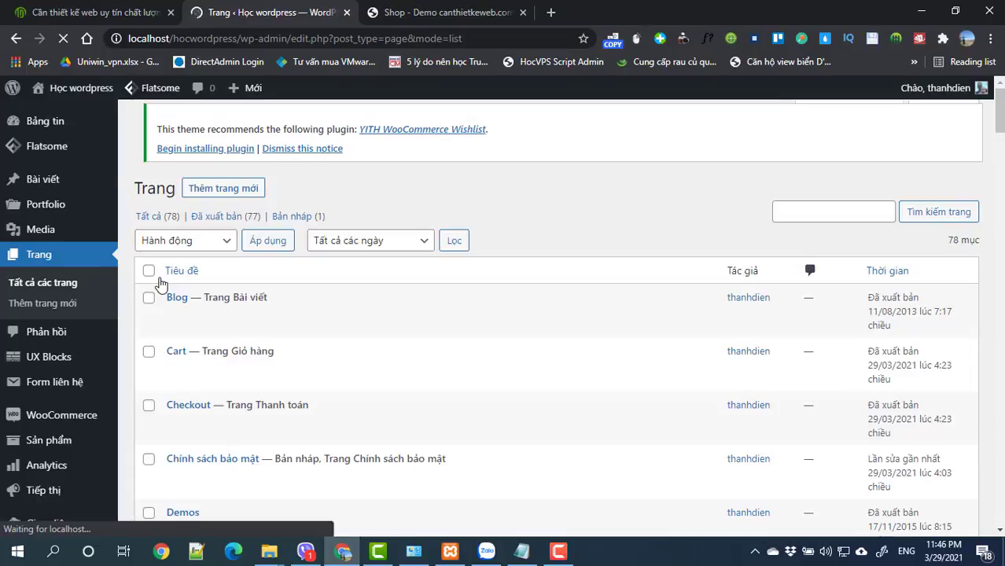
# Select all pages in the list except Blog, Cart, Checkout and Chính sách bảo mật
pyautogui.scroll(-1, 158, 267)
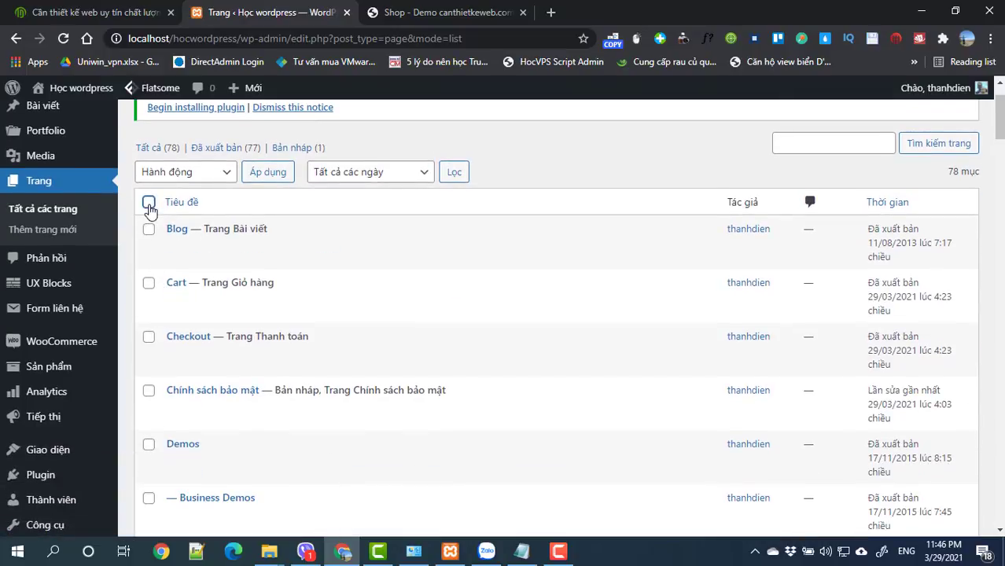
pyautogui.click(147, 231)
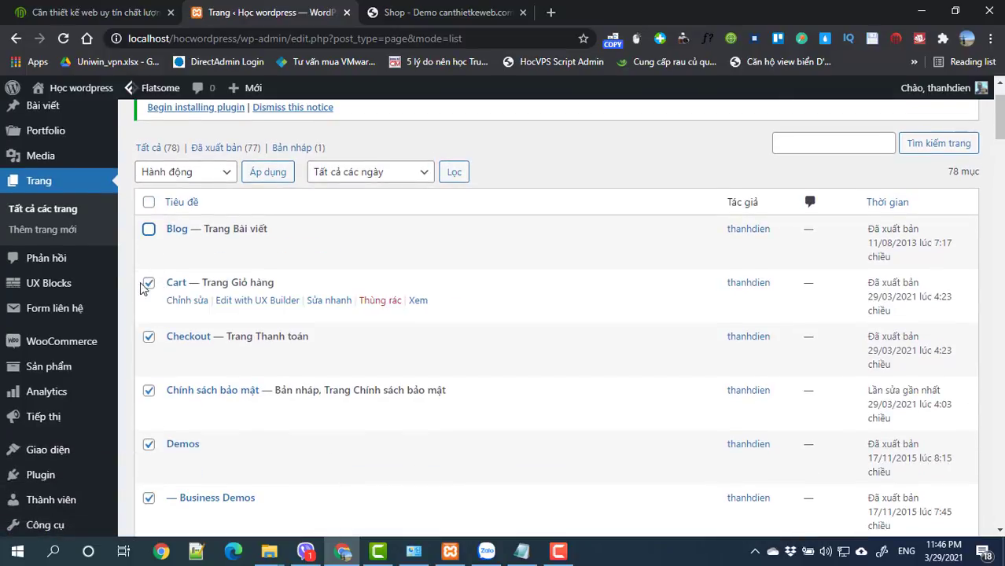
pyautogui.click(149, 283)
pyautogui.click(149, 336)
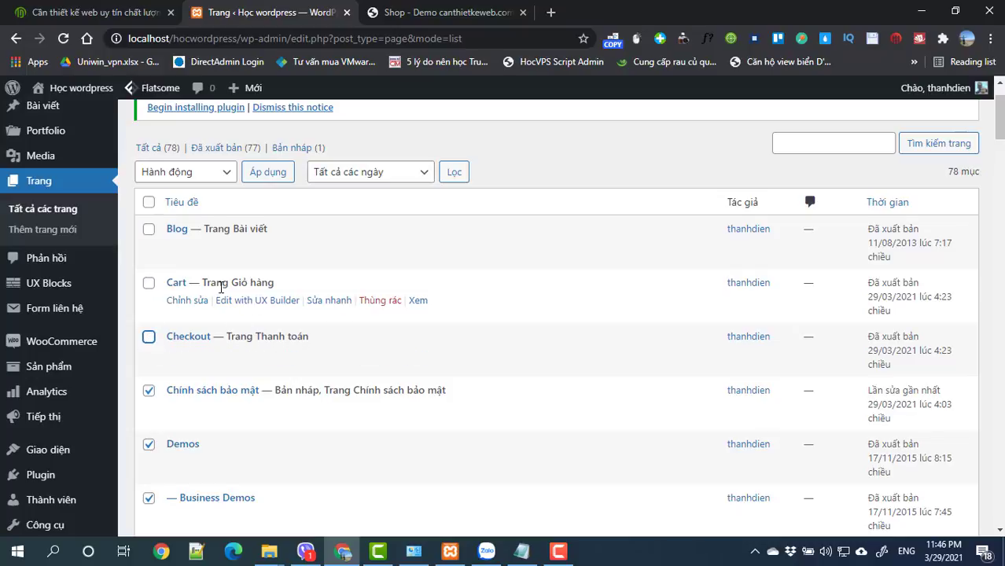
pyautogui.moveTo(210, 285); pyautogui.dragTo(206, 284)
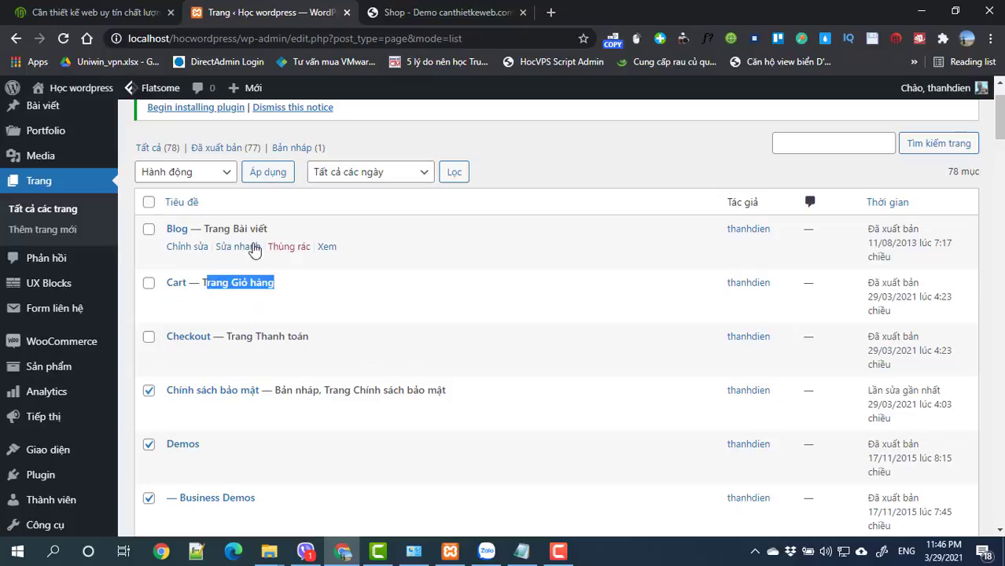
pyautogui.scroll(-2, 247, 314)
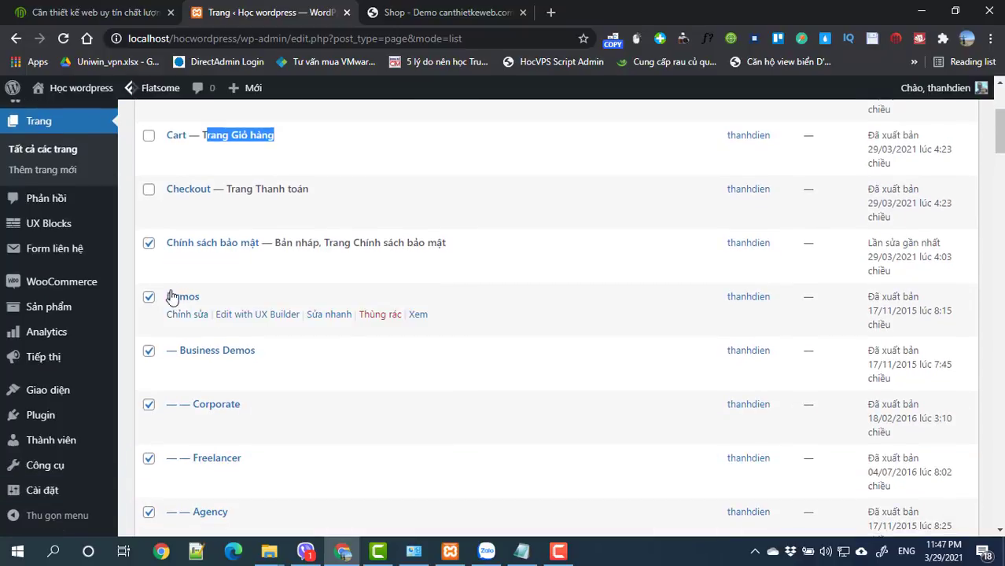
pyautogui.scroll(-6, 158, 316)
pyautogui.click(149, 337)
pyautogui.scroll(-1, 190, 344)
# Exclude the My account and Shop pages from the selection
pyautogui.scroll(-20, 189, 344)
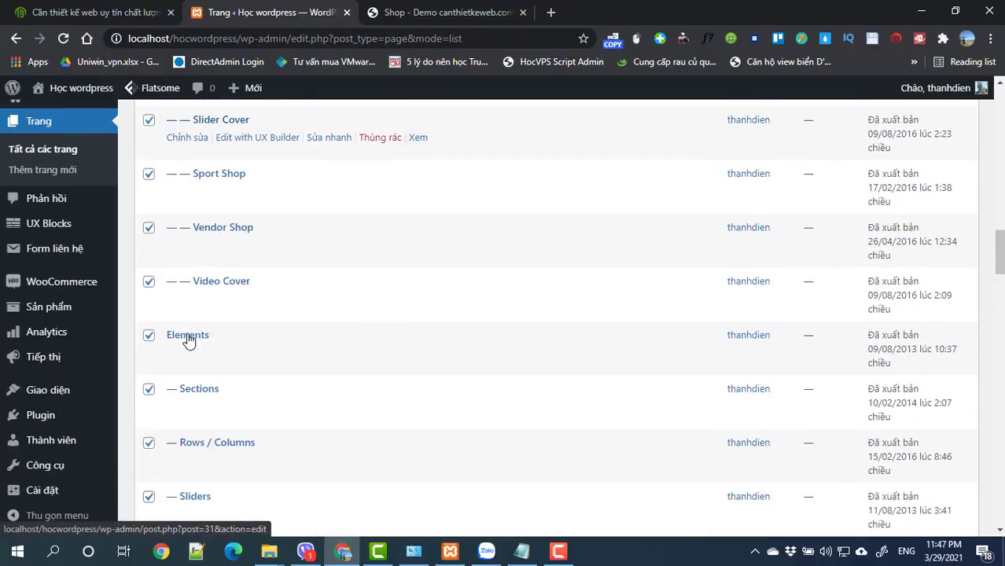
pyautogui.scroll(-20, 190, 341)
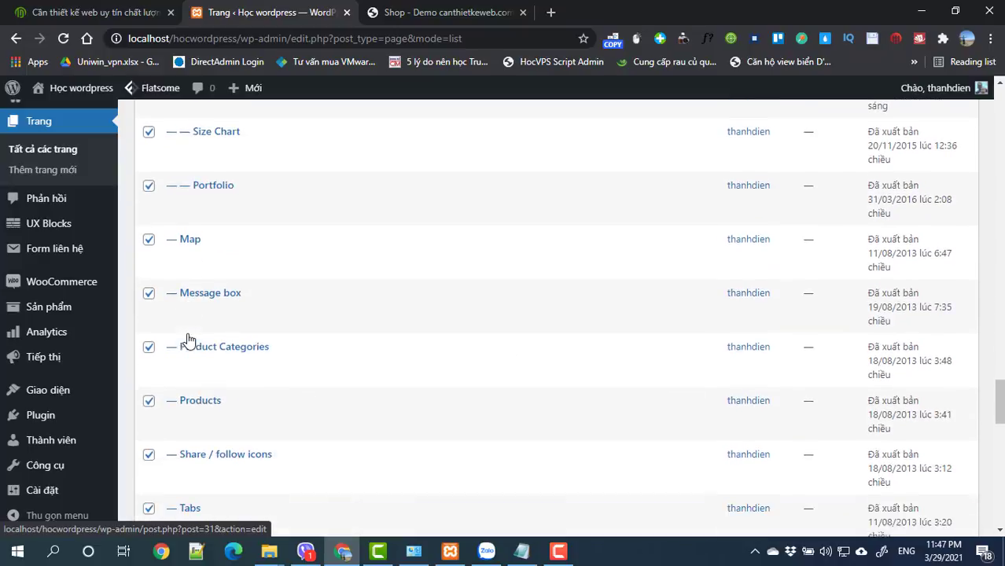
pyautogui.scroll(-3, 189, 338)
pyautogui.scroll(1, 189, 337)
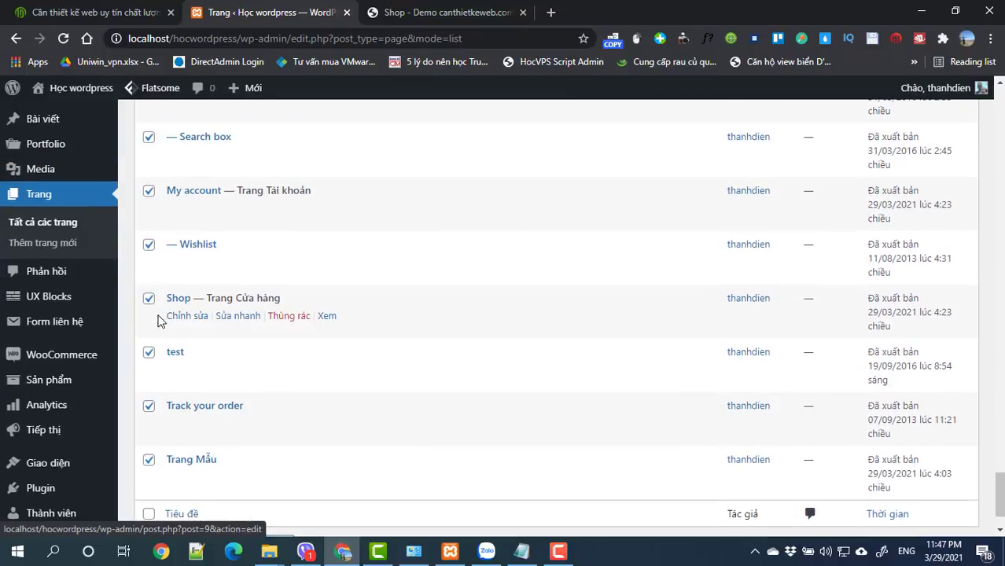
pyautogui.click(149, 300)
pyautogui.scroll(8, 198, 266)
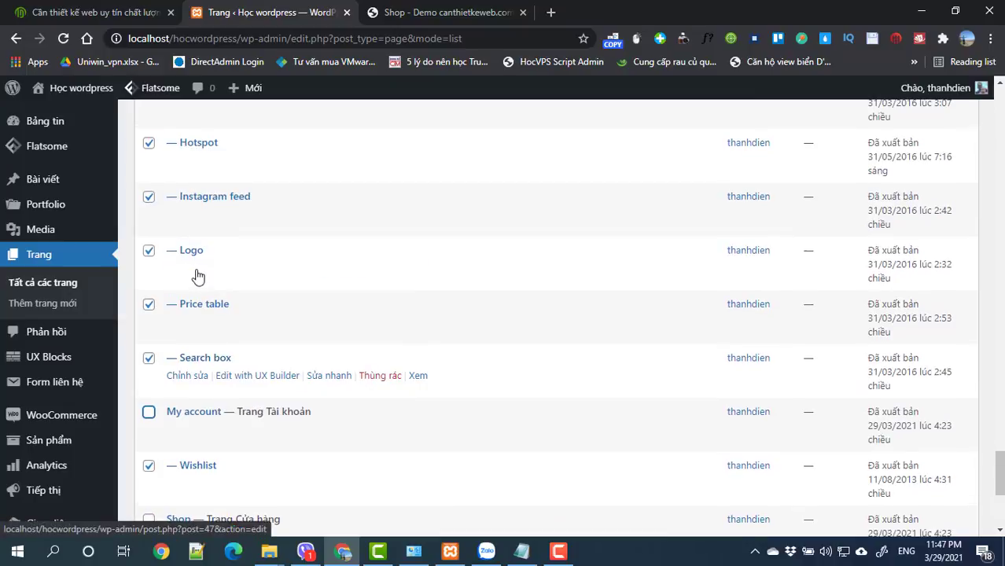
# Check which pages are selected throughout the whole list, including the demo and element pages
pyautogui.scroll(8, 191, 281)
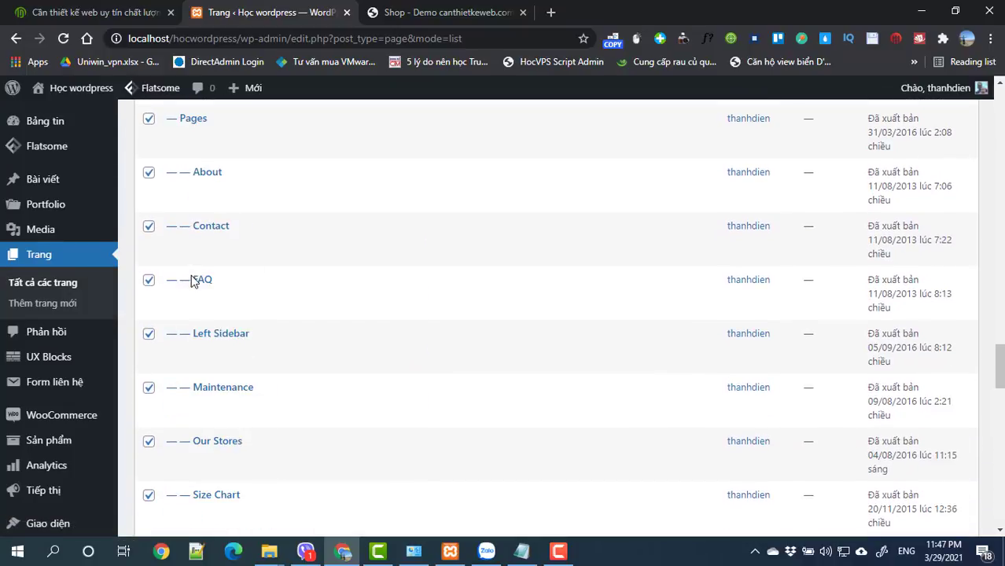
pyautogui.scroll(-20, 191, 281)
pyautogui.scroll(20, 188, 310)
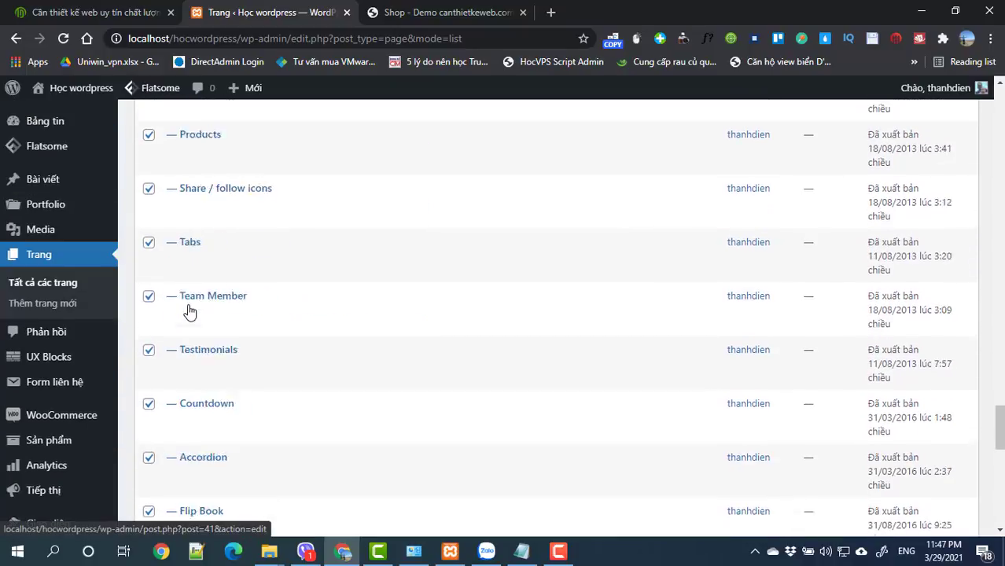
pyautogui.scroll(20, 189, 311)
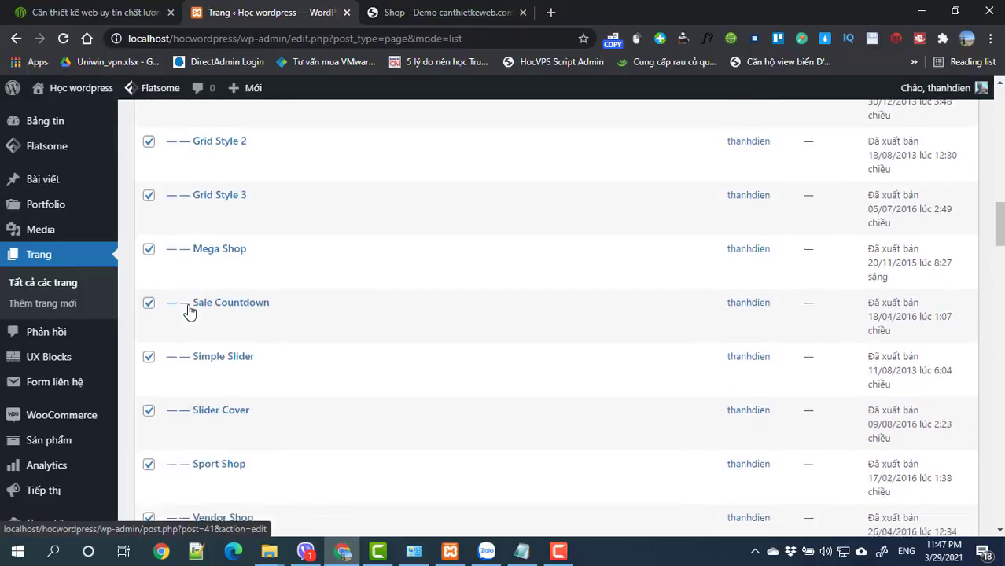
pyautogui.scroll(-2, 186, 331)
pyautogui.scroll(10, 179, 341)
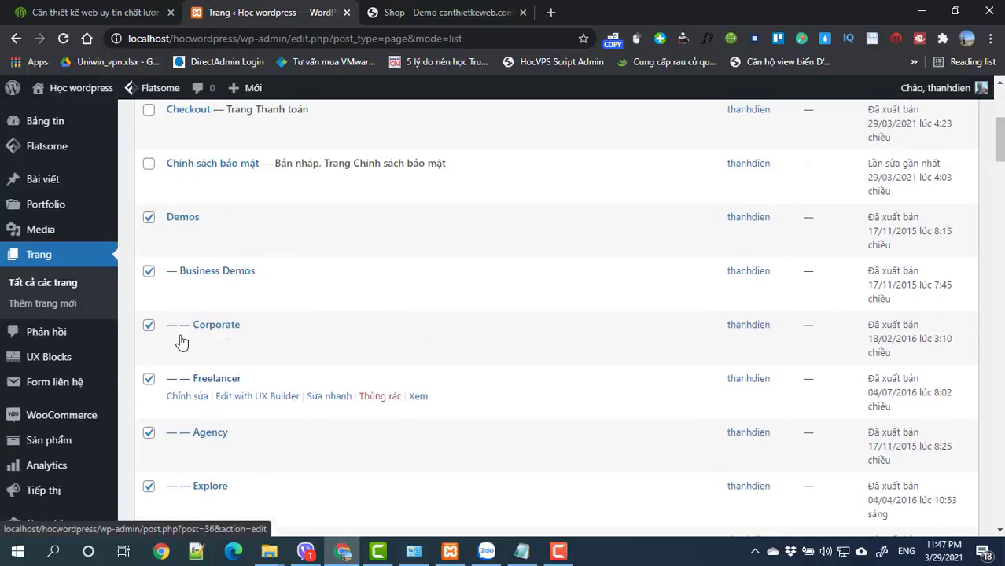
pyautogui.scroll(-3, 179, 341)
pyautogui.scroll(3, 179, 342)
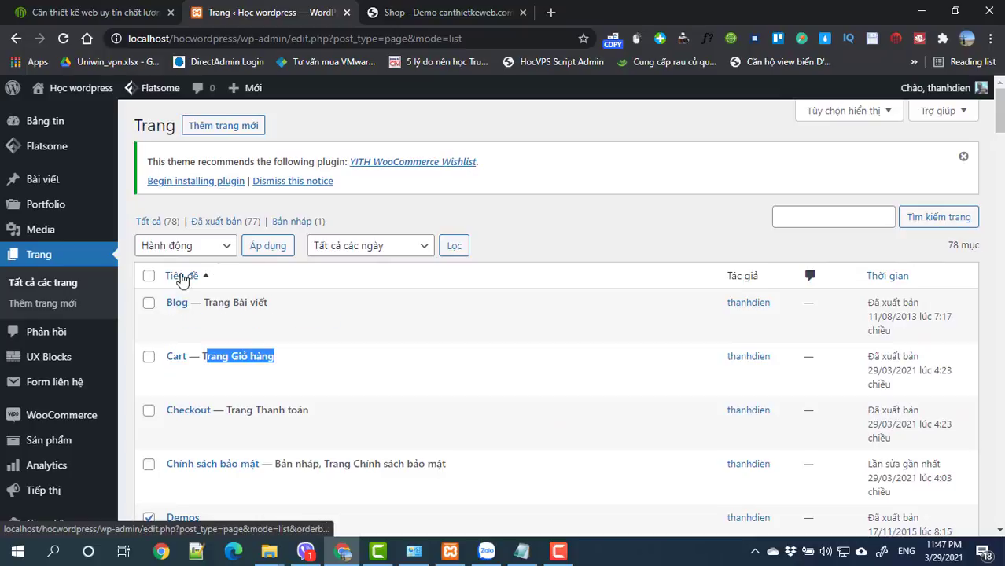
# Try to apply the bulk operation to the selected pages and check the resulting list
pyautogui.click(261, 255)
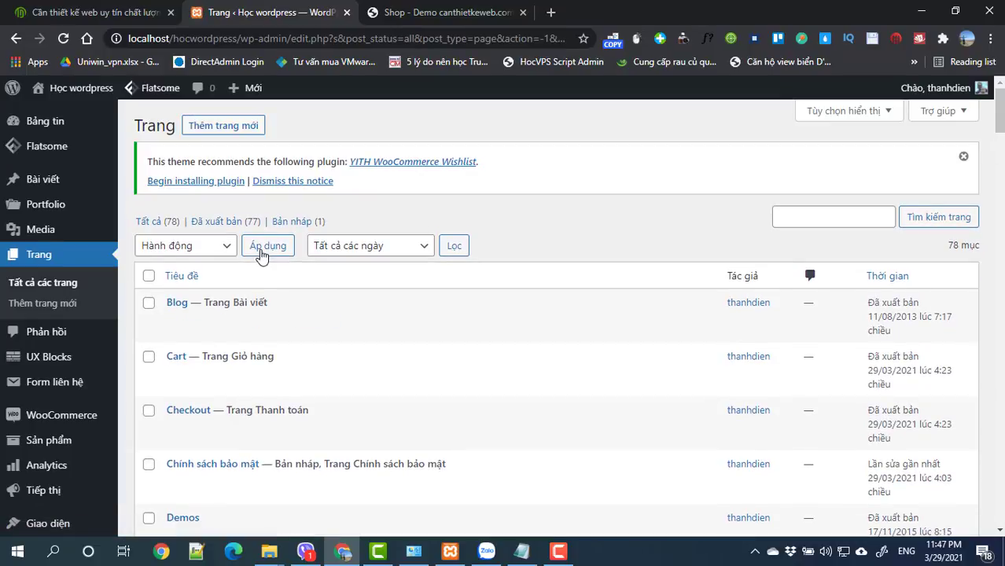
pyautogui.scroll(-1, 263, 278)
pyautogui.scroll(-5, 265, 291)
pyautogui.scroll(6, 265, 303)
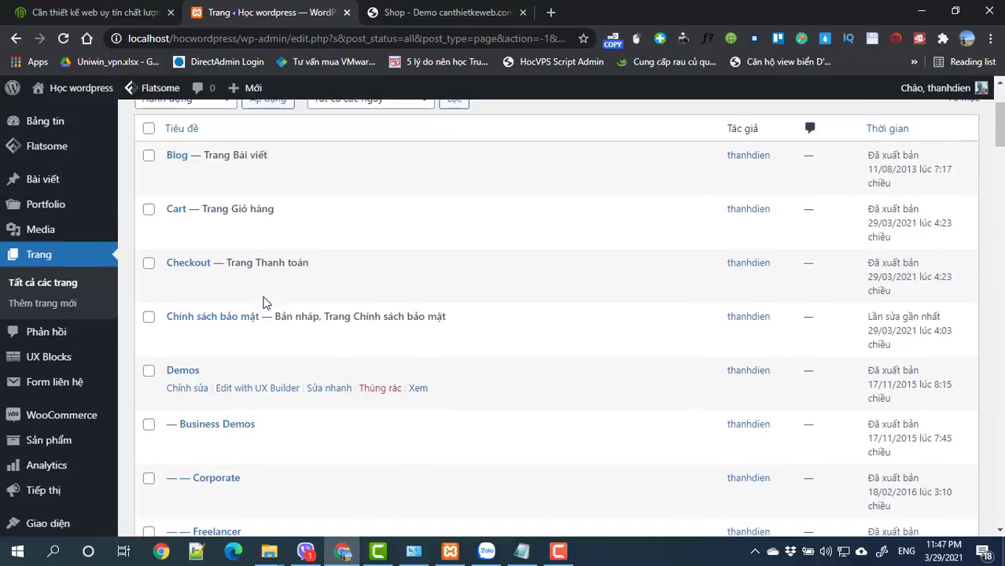
pyautogui.scroll(-10, 264, 303)
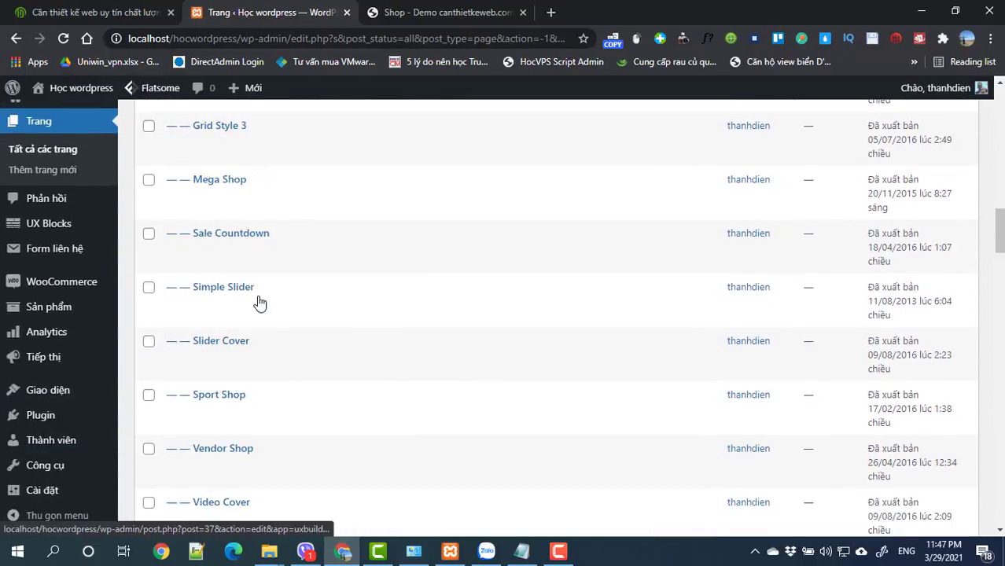
pyautogui.scroll(4, 262, 303)
pyautogui.scroll(7, 261, 303)
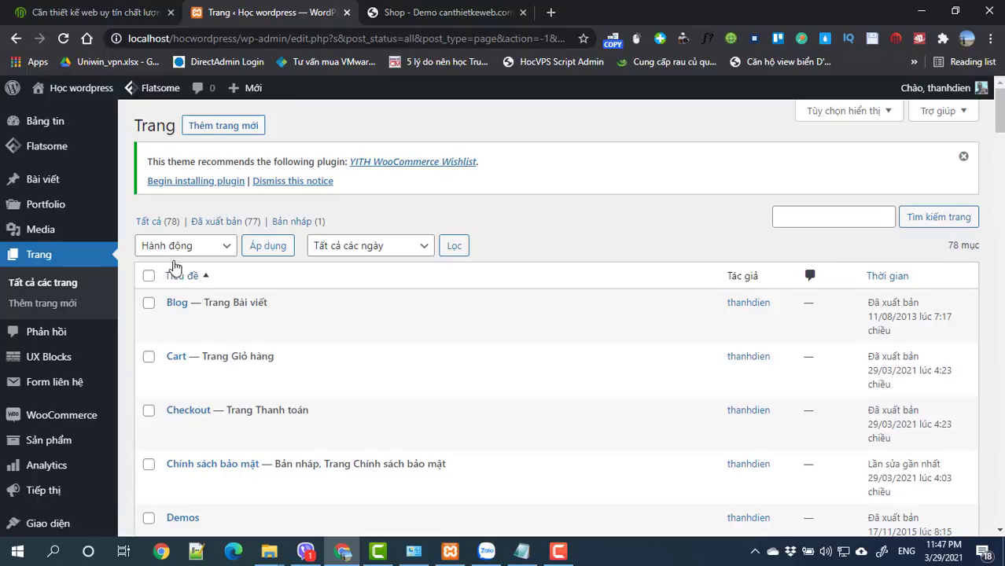
# Select all pages in the list, then exclude Blog, Cart, Checkout and Chính sách bảo mật from the selection
pyautogui.click(175, 249)
pyautogui.click(165, 265)
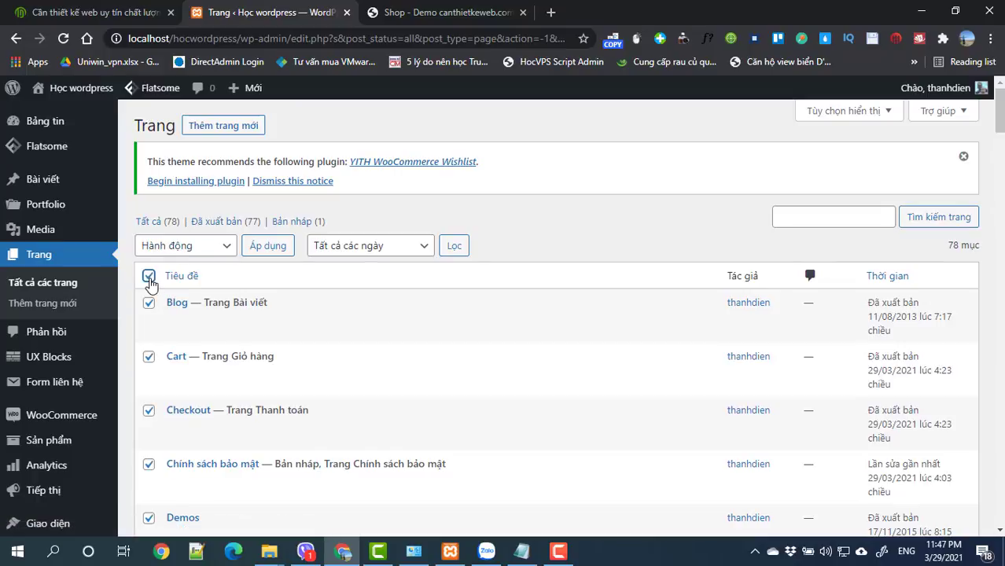
pyautogui.click(149, 303)
pyautogui.click(149, 358)
pyautogui.scroll(-1, 154, 360)
pyautogui.click(148, 336)
# Exclude the Classic Shop homepage from the page selection, leaving the other shop demo pages selected
pyautogui.scroll(-8, 216, 383)
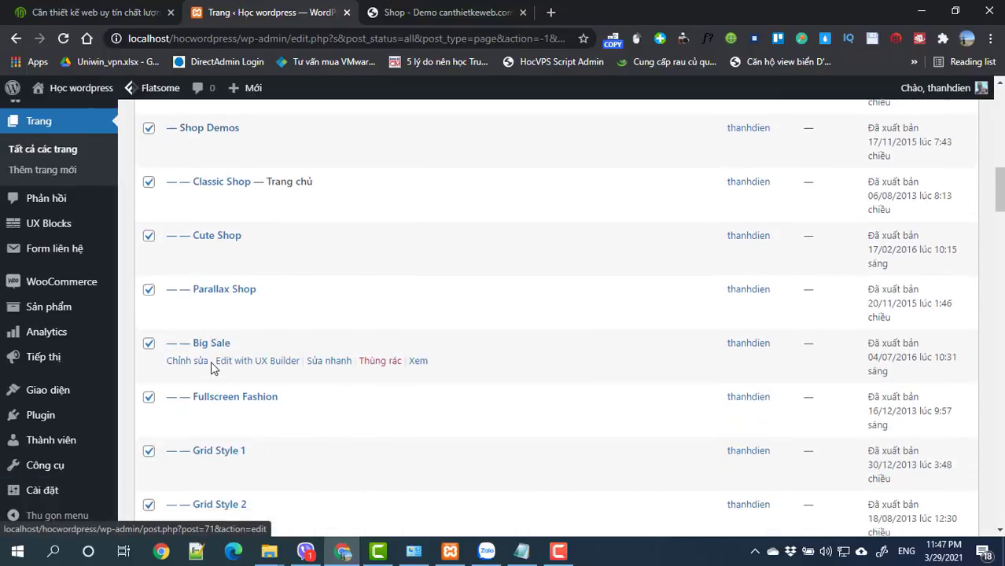
pyautogui.scroll(2, 158, 352)
pyautogui.scroll(-10, 227, 327)
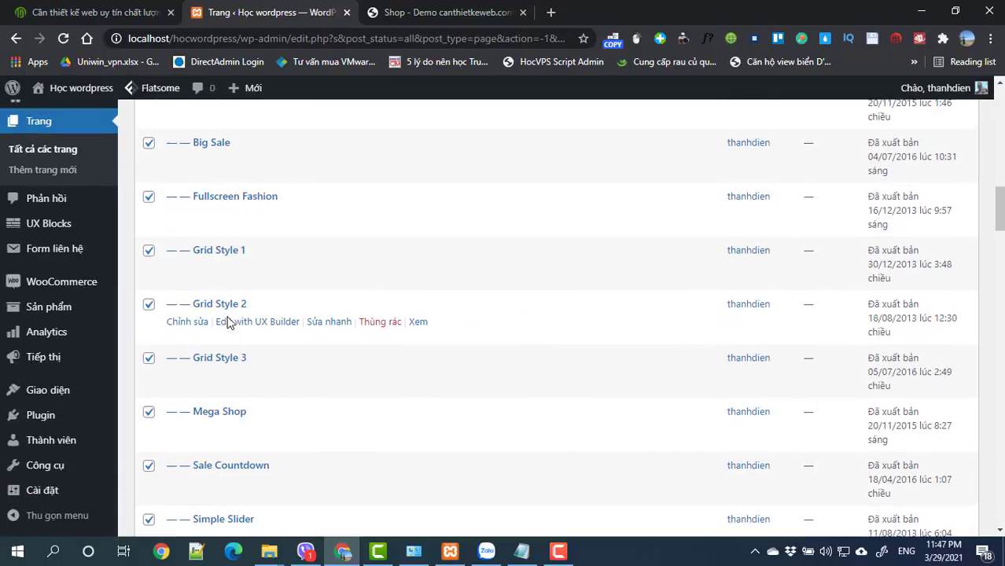
pyautogui.scroll(7, 228, 329)
pyautogui.scroll(-15, 229, 329)
# Exclude the Shop and My account pages near the end of the list from the selection
pyautogui.scroll(-11, 229, 329)
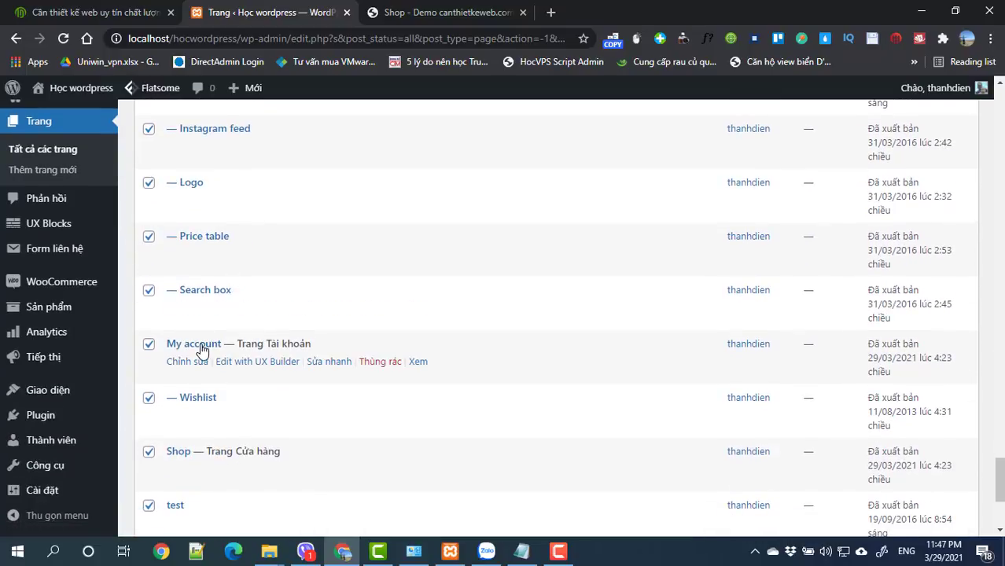
pyautogui.click(198, 424)
pyautogui.click(148, 452)
pyautogui.scroll(-1, 151, 306)
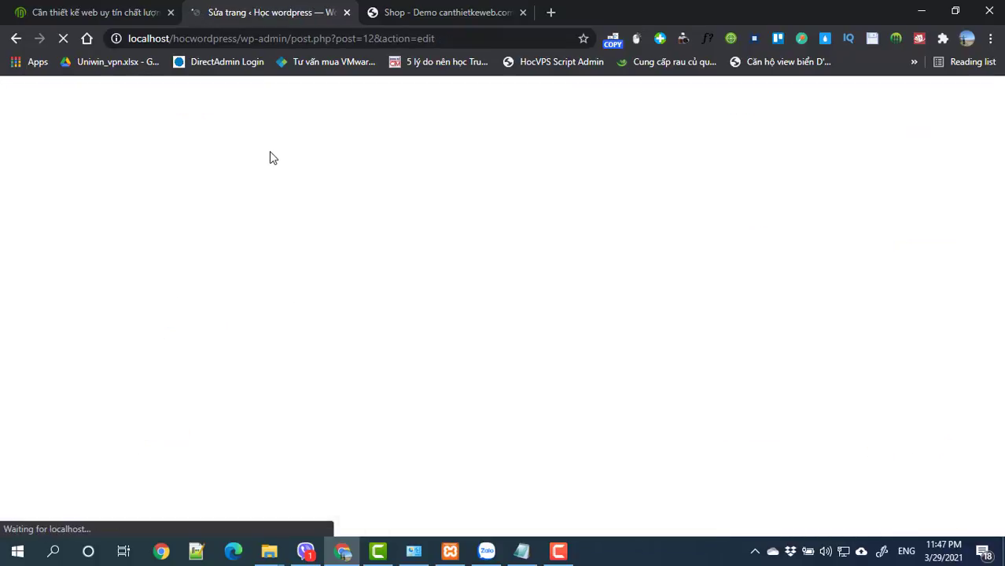
pyautogui.click(15, 39)
pyautogui.scroll(-1, 173, 298)
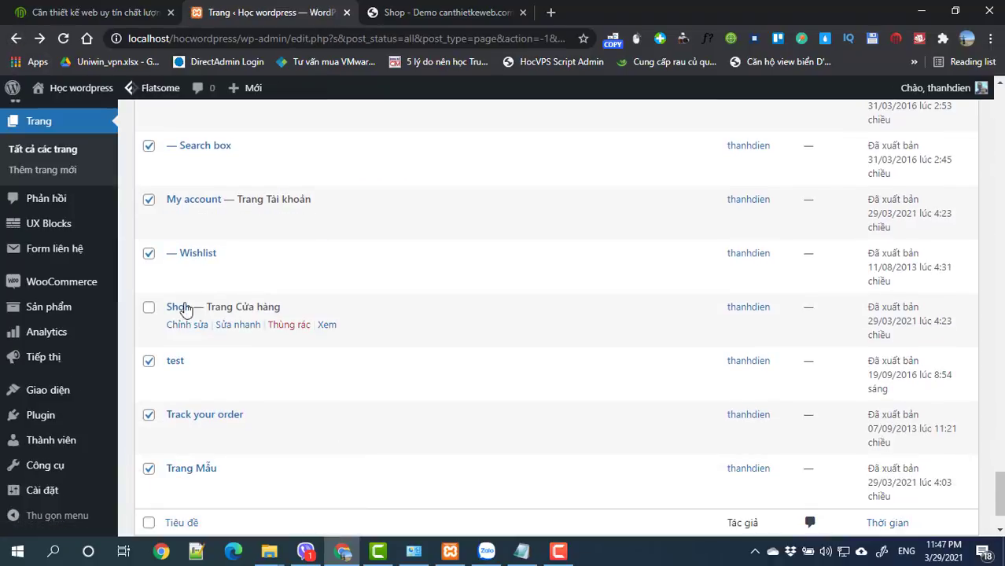
pyautogui.click(150, 201)
pyautogui.scroll(-1, 275, 309)
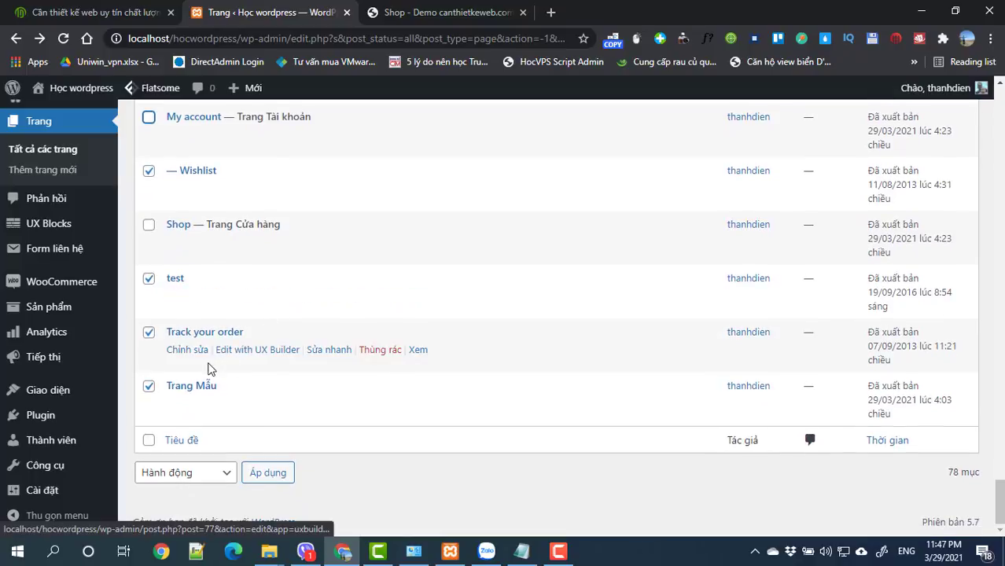
# Move all selected pages to the trash with the bulk operation Bỏ vào thùng rác
pyautogui.scroll(8, 211, 368)
pyautogui.scroll(12, 210, 368)
pyautogui.scroll(10, 210, 368)
pyautogui.scroll(13, 210, 368)
pyautogui.scroll(12, 210, 368)
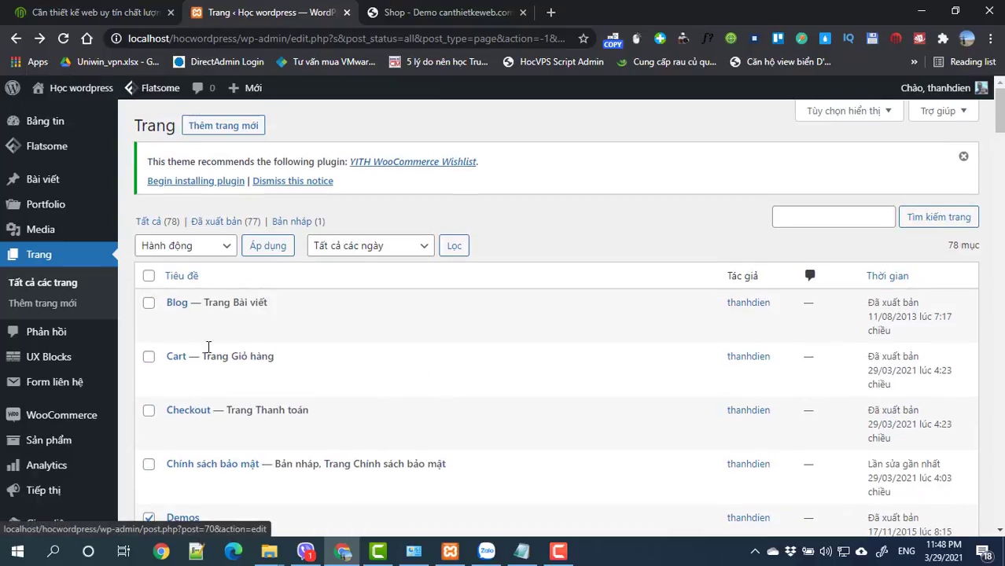
pyautogui.click(191, 248)
pyautogui.click(188, 292)
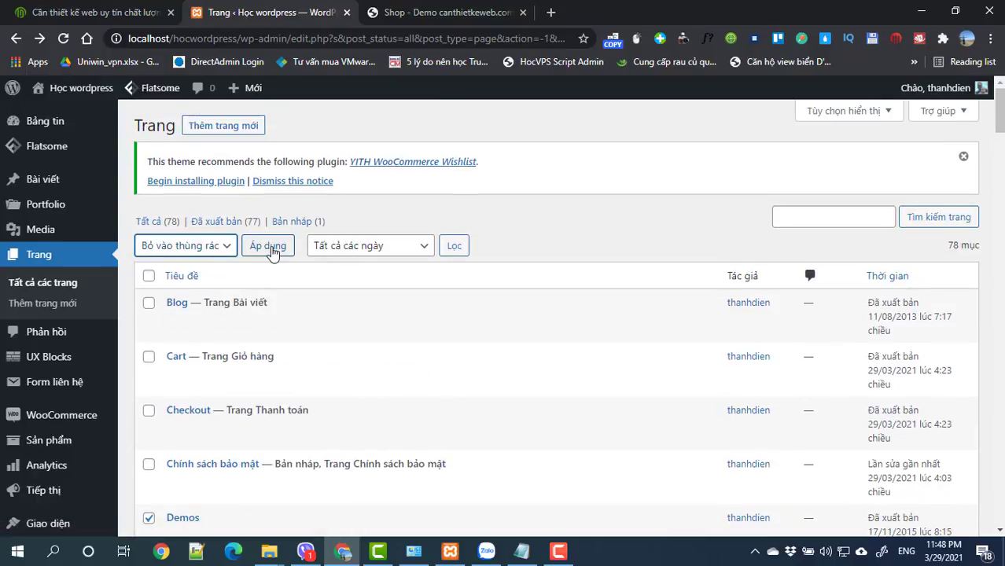
pyautogui.click(269, 247)
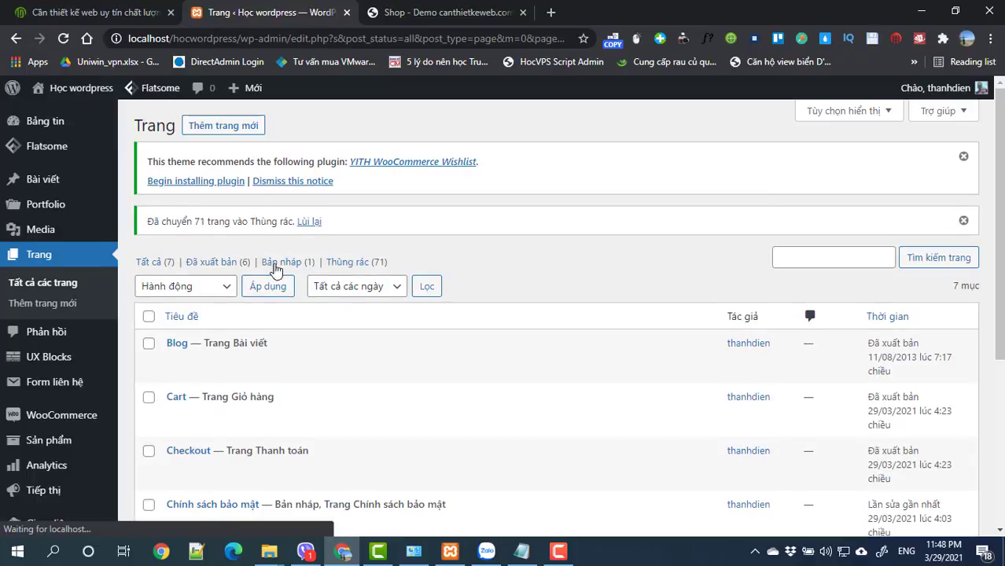
pyautogui.scroll(-3, 283, 299)
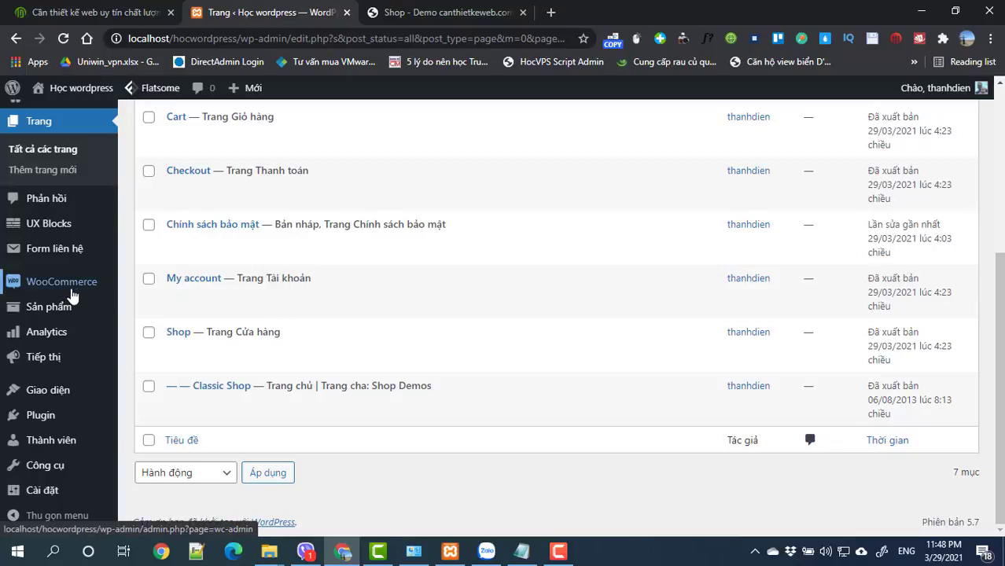
# Open the WooCommerce product list and move all products on its first page to the trash in bulk
pyautogui.click(63, 309)
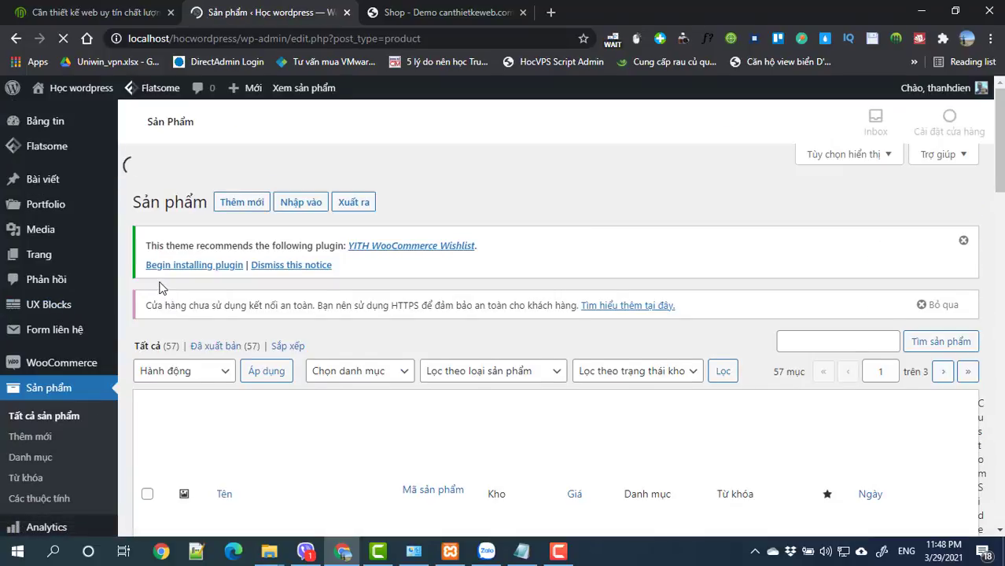
pyautogui.scroll(-3, 159, 288)
pyautogui.scroll(2, 149, 288)
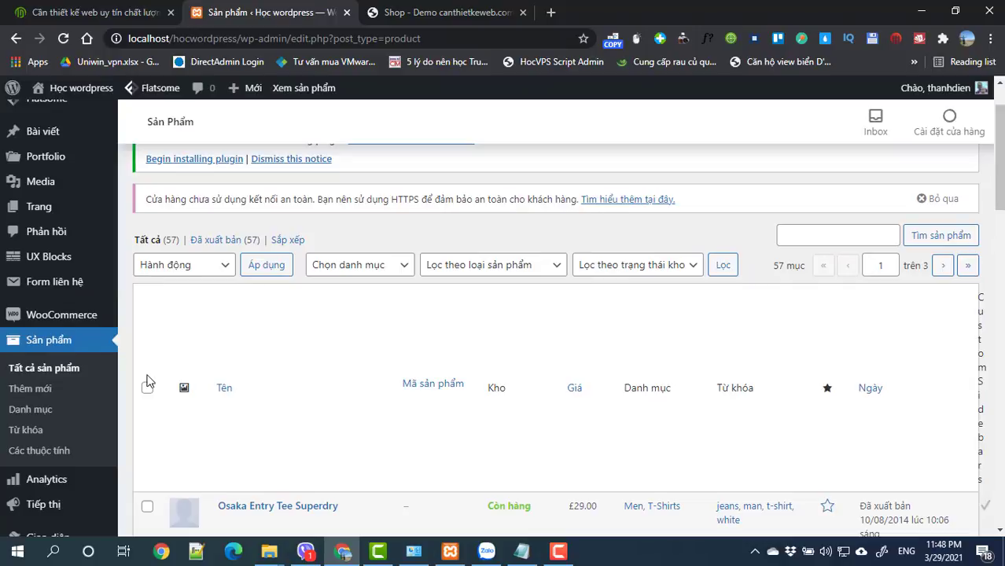
pyautogui.scroll(-15, 189, 370)
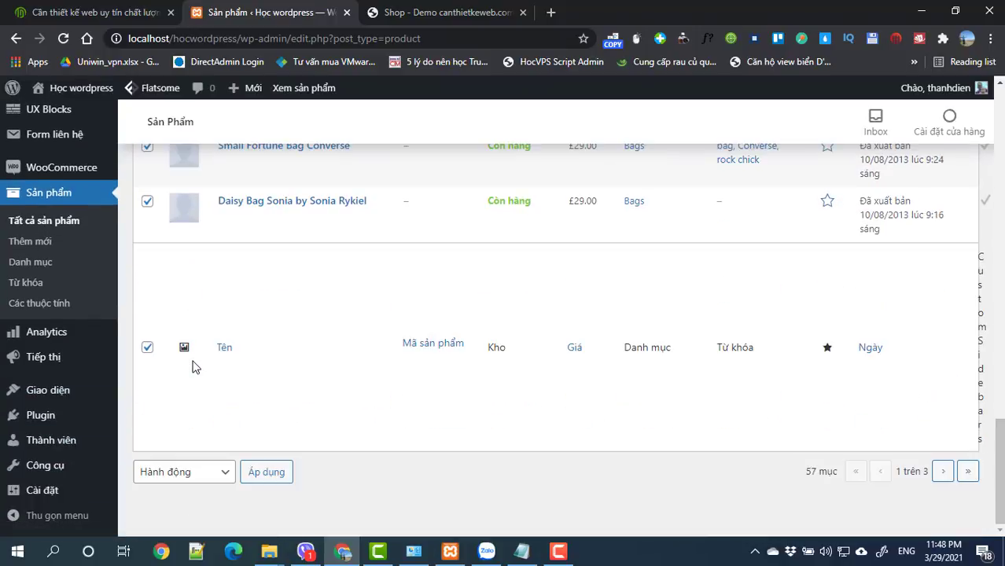
pyautogui.scroll(11, 195, 364)
pyautogui.scroll(5, 194, 364)
pyautogui.click(189, 298)
pyautogui.click(175, 346)
pyautogui.click(252, 303)
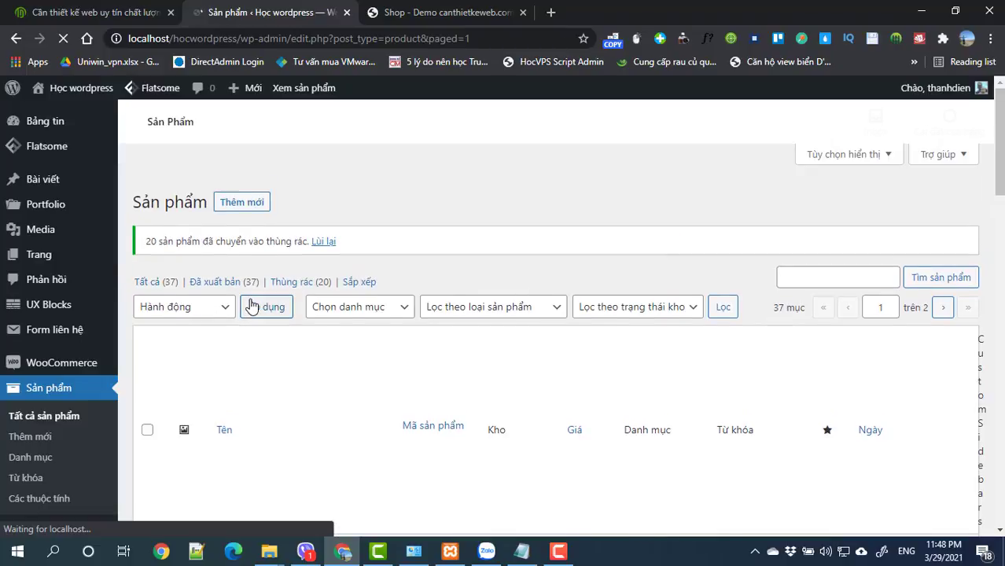
# Select the next full page of listed products and move them to the trash in bulk
pyautogui.scroll(-4, 980, 394)
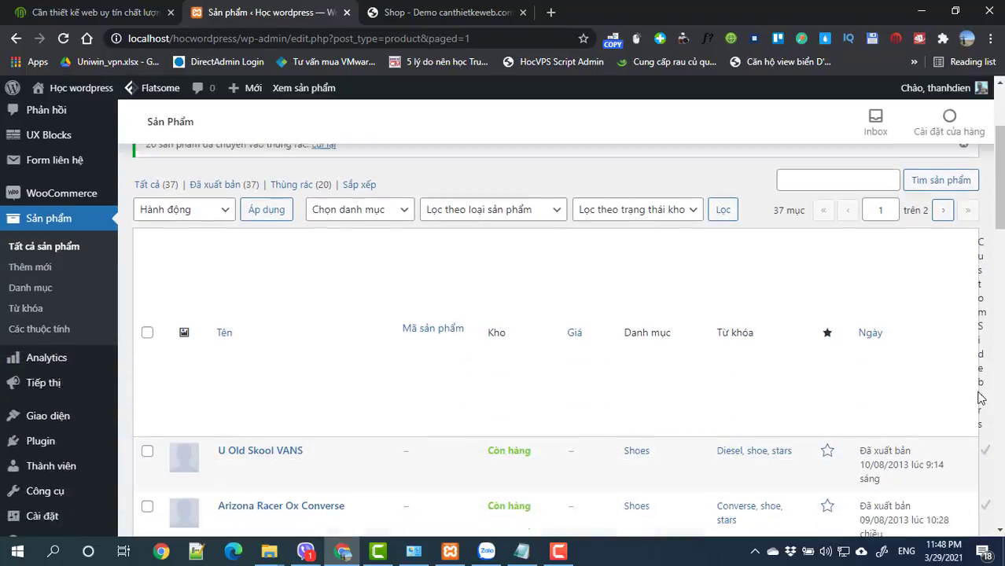
pyautogui.scroll(4, 974, 388)
pyautogui.scroll(-4, 971, 387)
pyautogui.scroll(3, 708, 378)
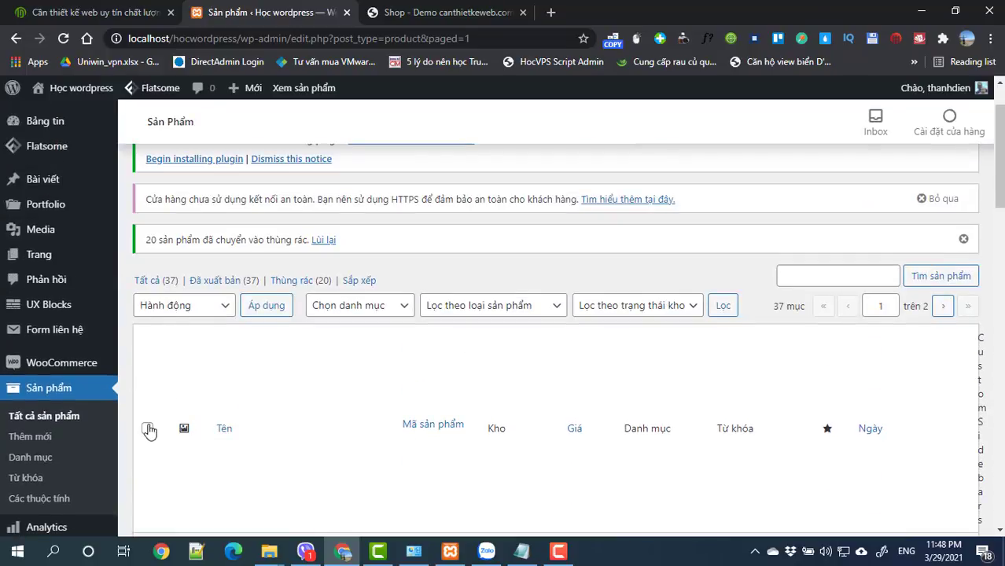
pyautogui.click(203, 311)
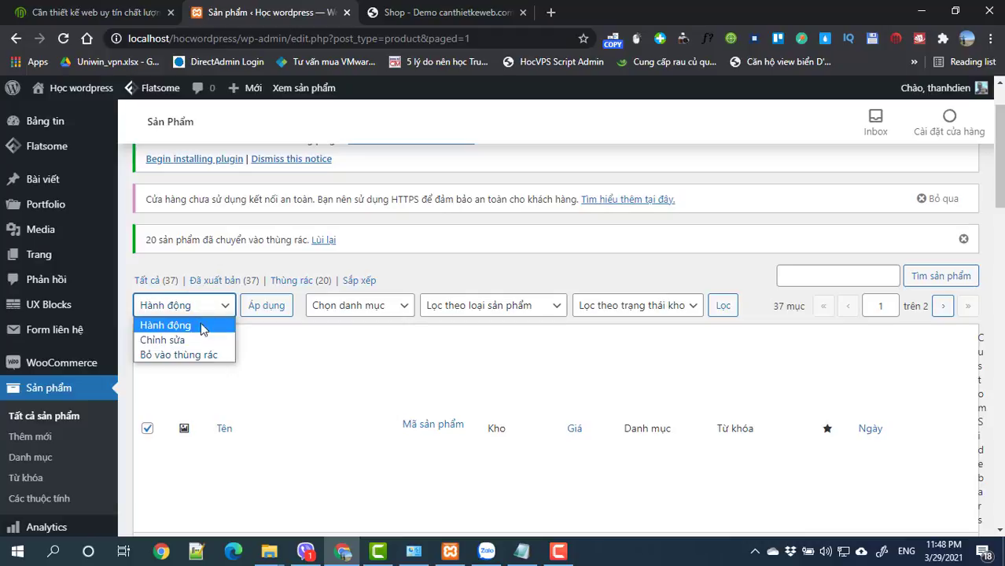
pyautogui.click(180, 353)
pyautogui.click(259, 311)
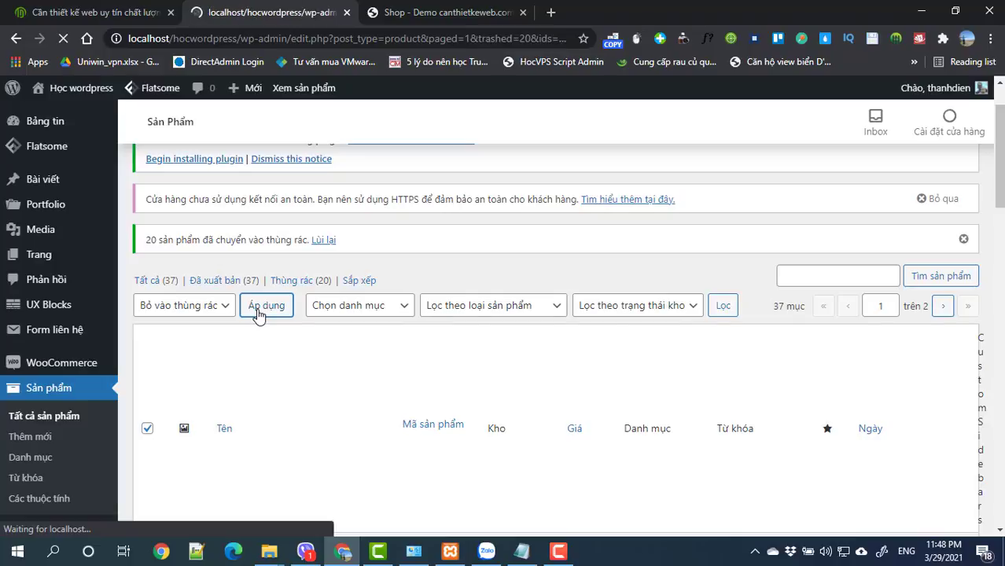
# Select all remaining products, including the Booking ones, and move them to the trash
pyautogui.scroll(-10, 259, 318)
pyautogui.scroll(10, 259, 319)
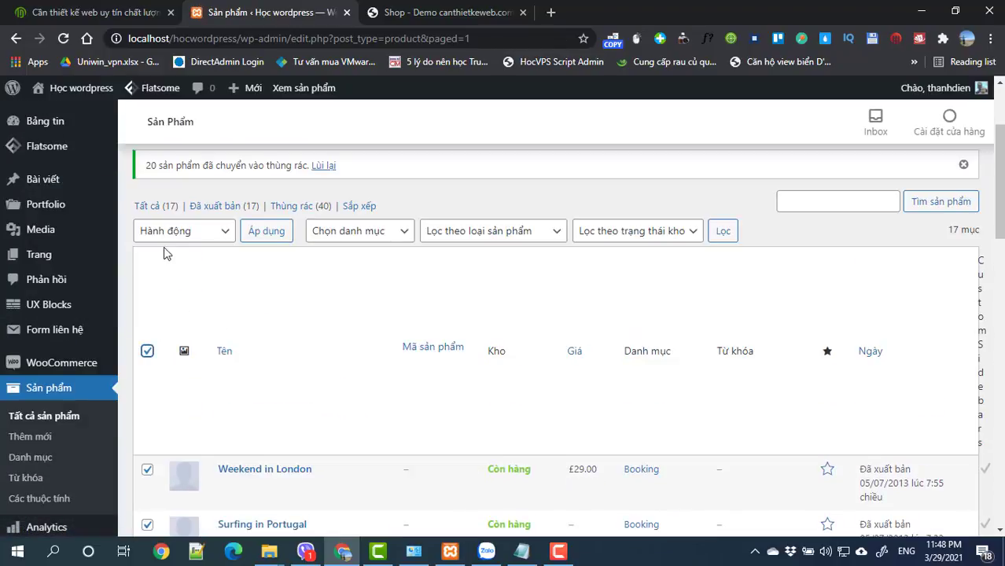
pyautogui.click(168, 230)
pyautogui.click(162, 280)
pyautogui.click(255, 236)
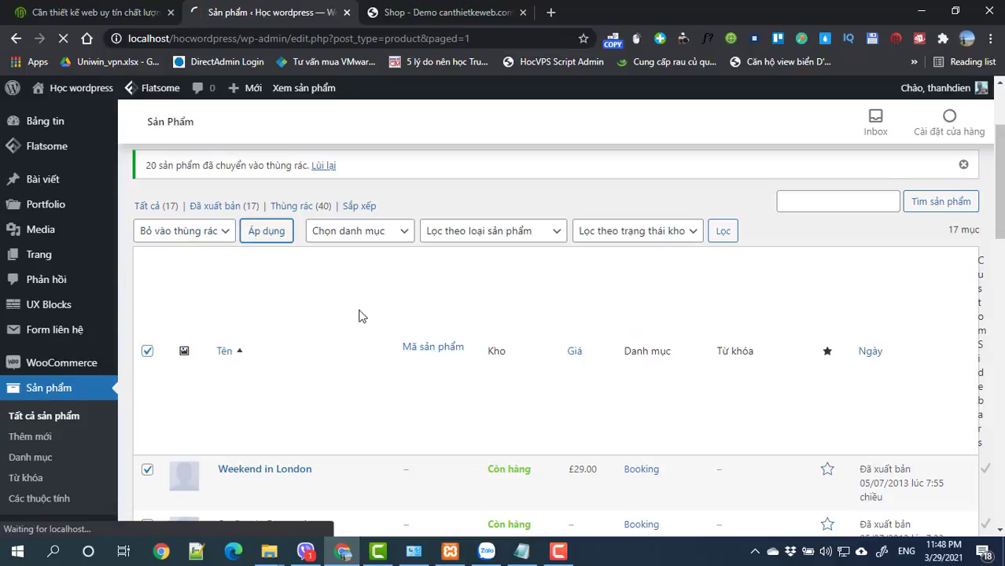
pyautogui.scroll(-15, 353, 315)
pyautogui.scroll(8, 350, 338)
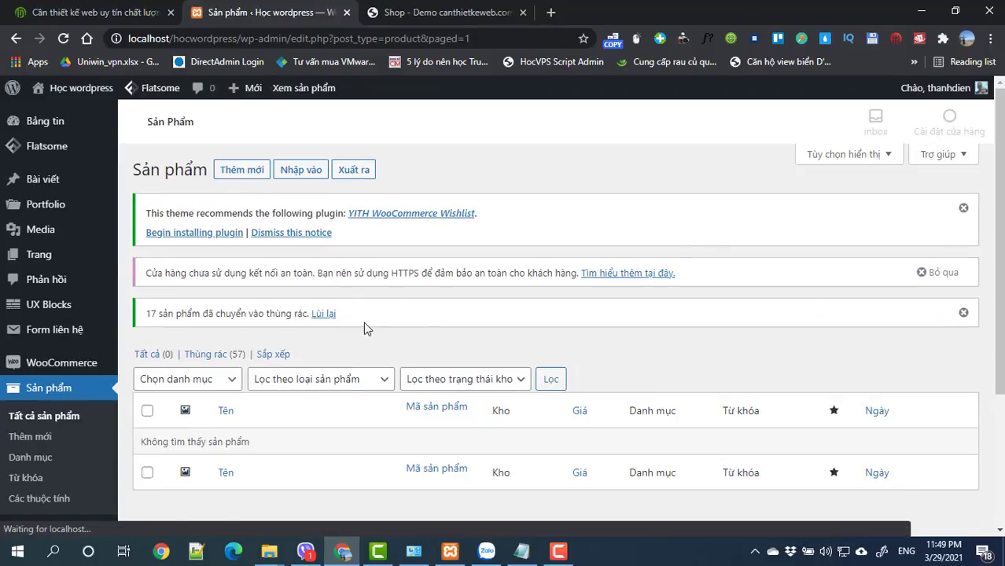
pyautogui.scroll(2, 866, 354)
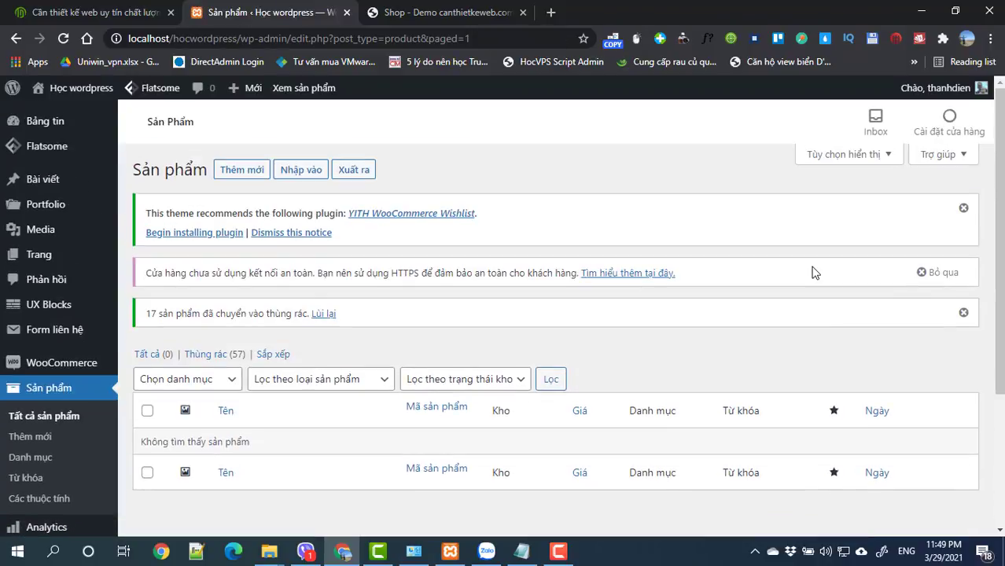
pyautogui.scroll(-1, 685, 276)
pyautogui.scroll(1, 554, 304)
pyautogui.scroll(-1, 416, 341)
pyautogui.scroll(1, 415, 341)
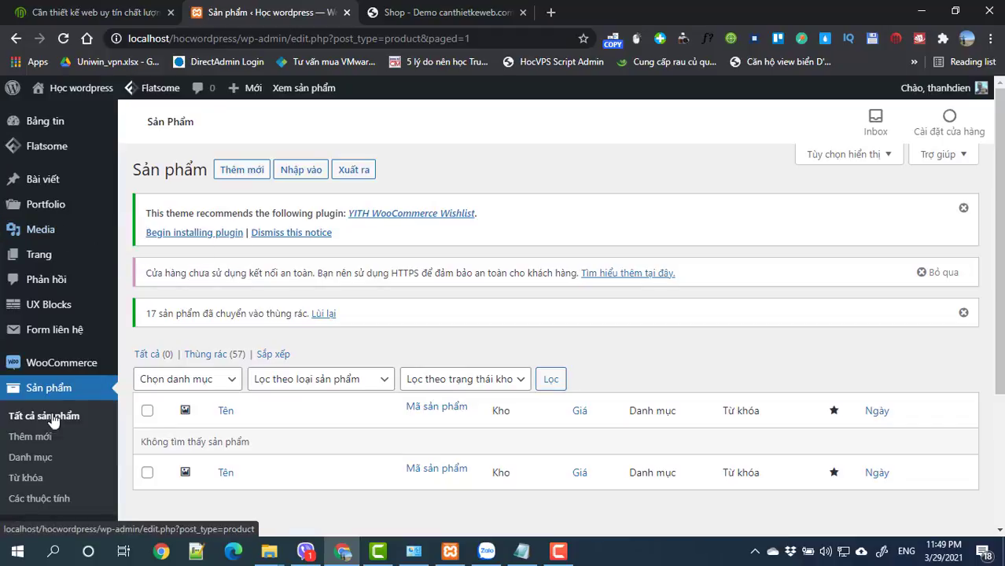
# Open the product categories and delete all of them in bulk except the default Uncategorized
pyautogui.click(39, 465)
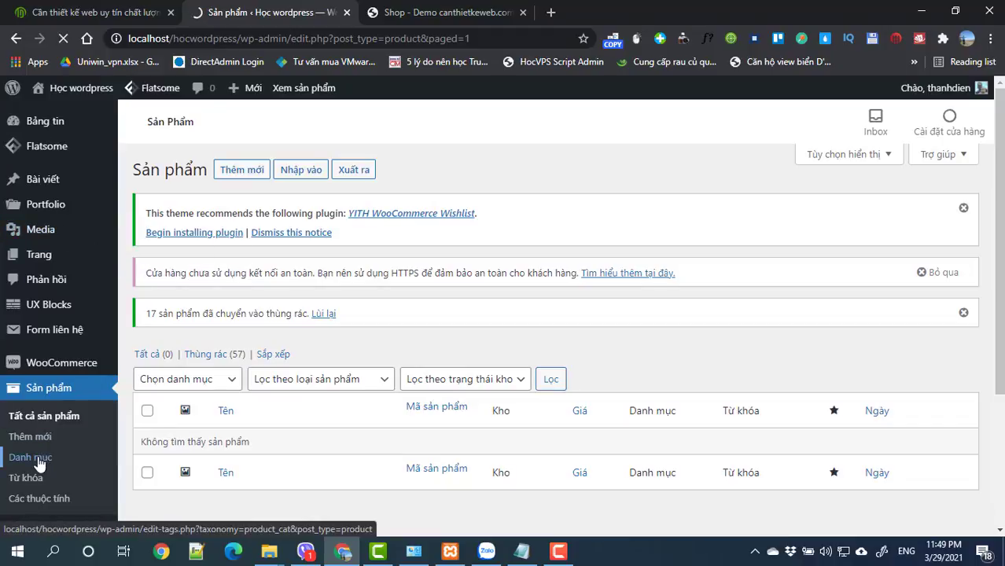
pyautogui.scroll(-3, 422, 351)
pyautogui.scroll(3, 422, 352)
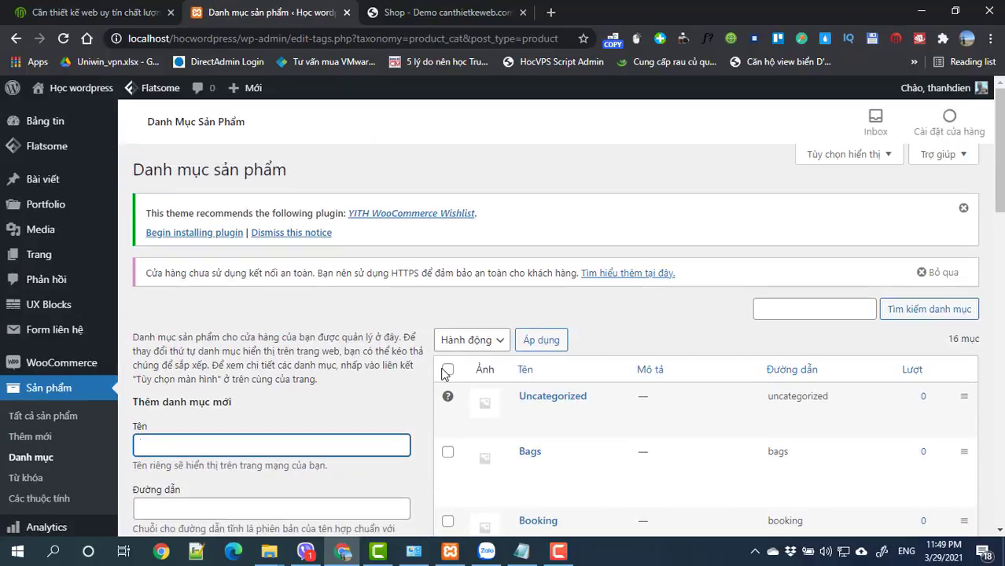
pyautogui.click(448, 369)
pyautogui.click(468, 340)
pyautogui.click(454, 376)
pyautogui.click(541, 341)
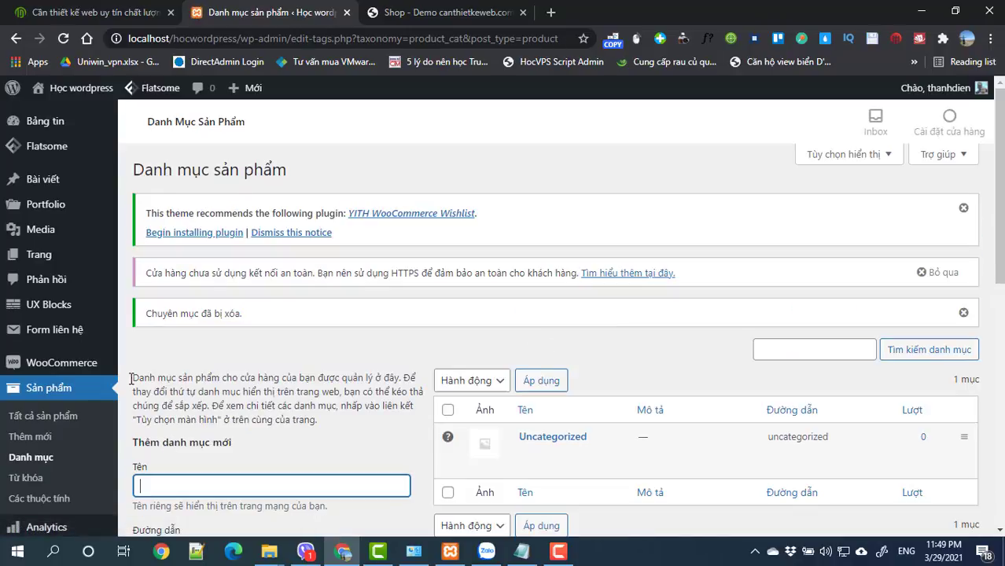
# Open the UX Blocks list and examine which demo blocks it contains
pyautogui.scroll(-1, 130, 393)
pyautogui.click(44, 235)
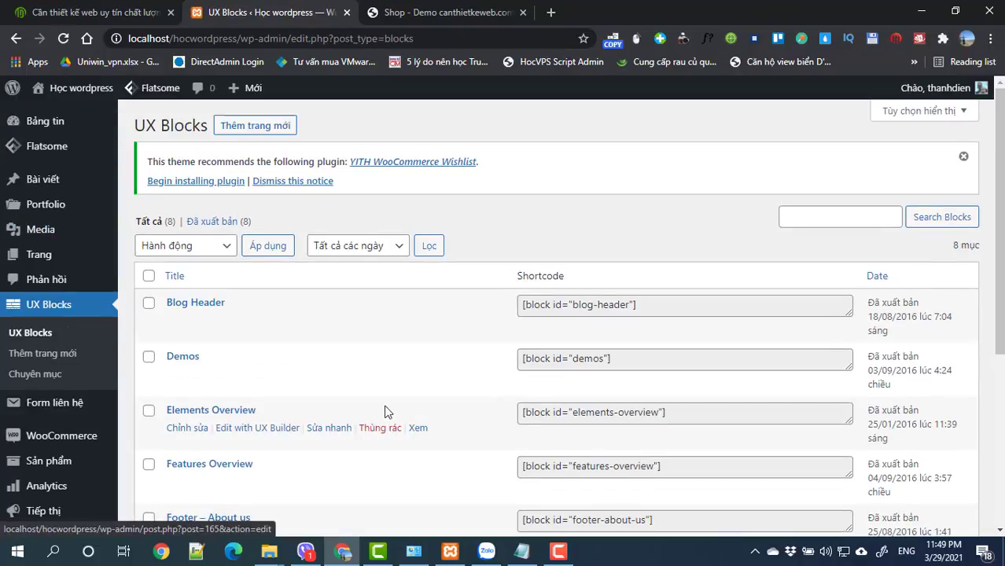
pyautogui.scroll(-4, 394, 409)
pyautogui.scroll(3, 398, 411)
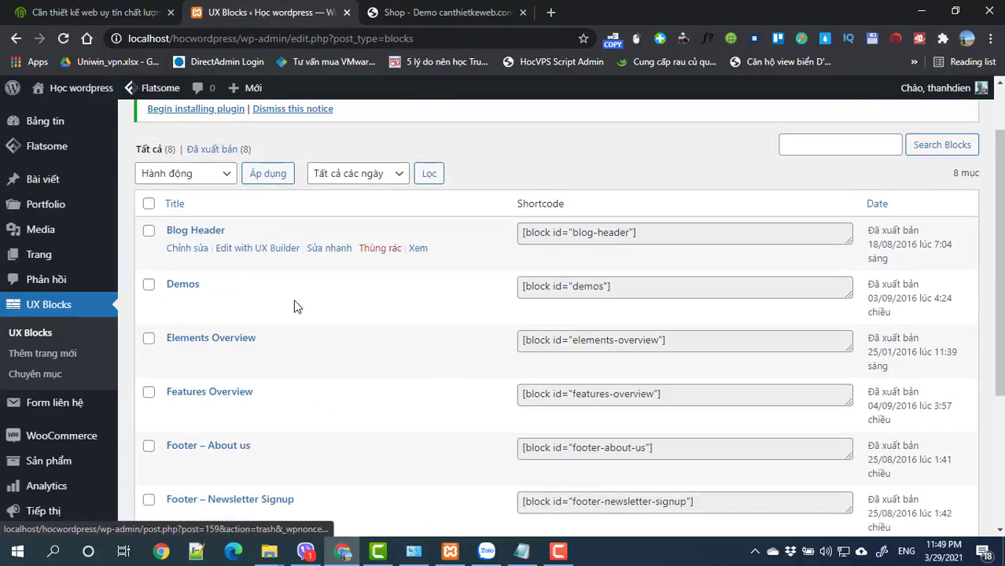
pyautogui.scroll(-2, 100, 357)
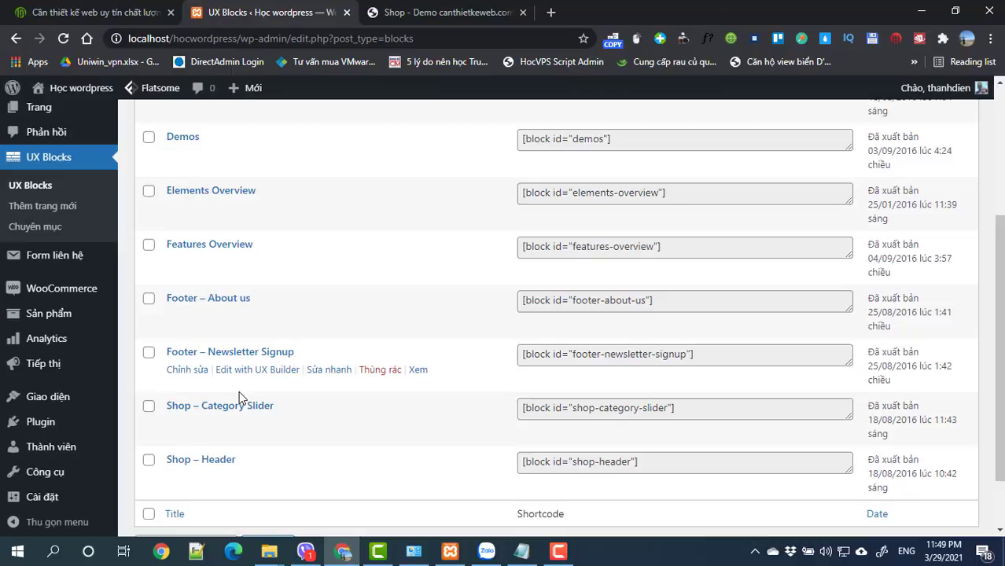
pyautogui.scroll(-1, 62, 404)
pyautogui.moveTo(62, 404)
pyautogui.scroll(4, 62, 405)
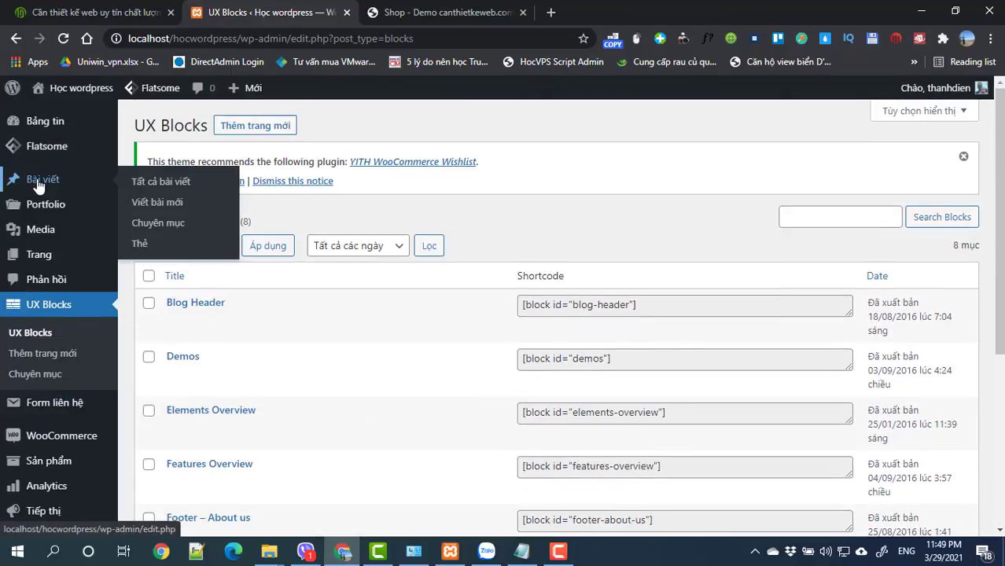
# Open the list of blog posts and move all posts to the trash in bulk
pyautogui.click(37, 184)
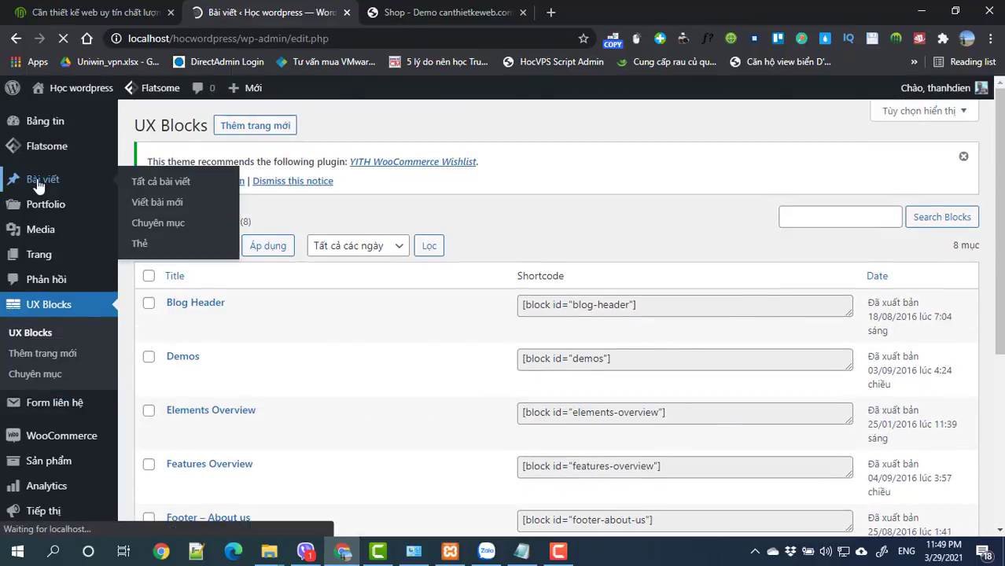
pyautogui.click(147, 277)
pyautogui.click(181, 245)
pyautogui.click(180, 289)
pyautogui.click(263, 249)
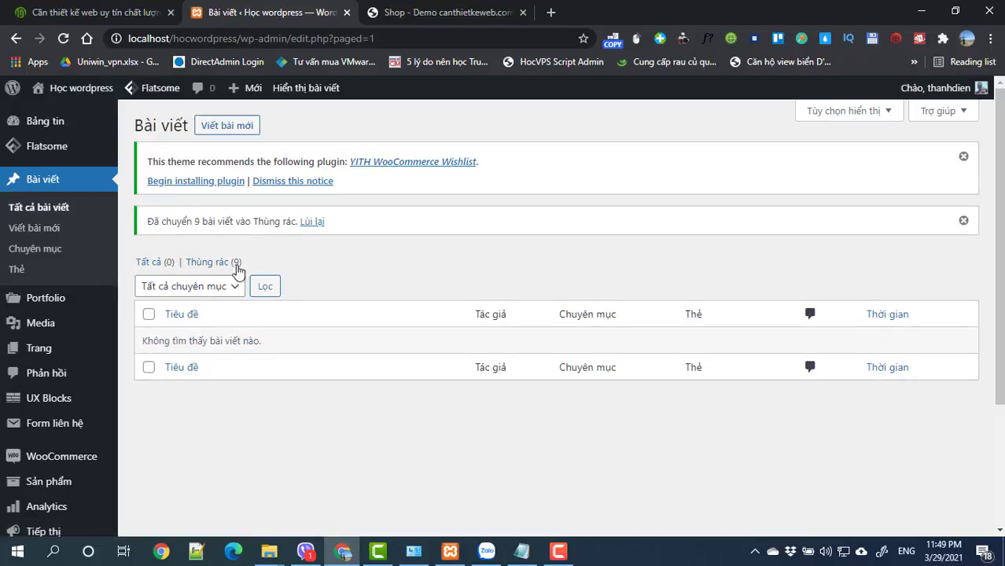
# Open the site's front page in a new browser tab and view it
pyautogui.rightClick(71, 116)
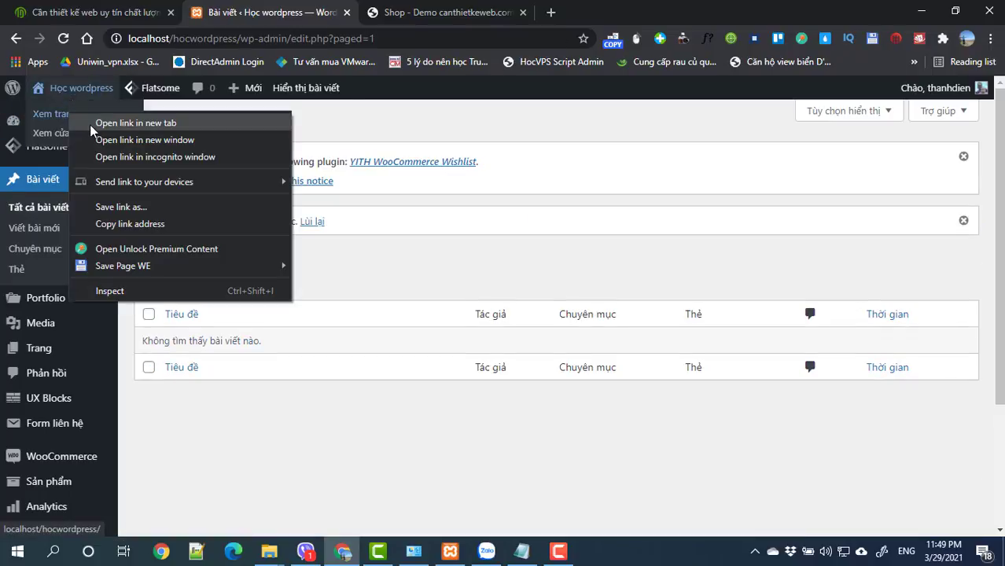
pyautogui.click(118, 123)
pyautogui.click(447, 11)
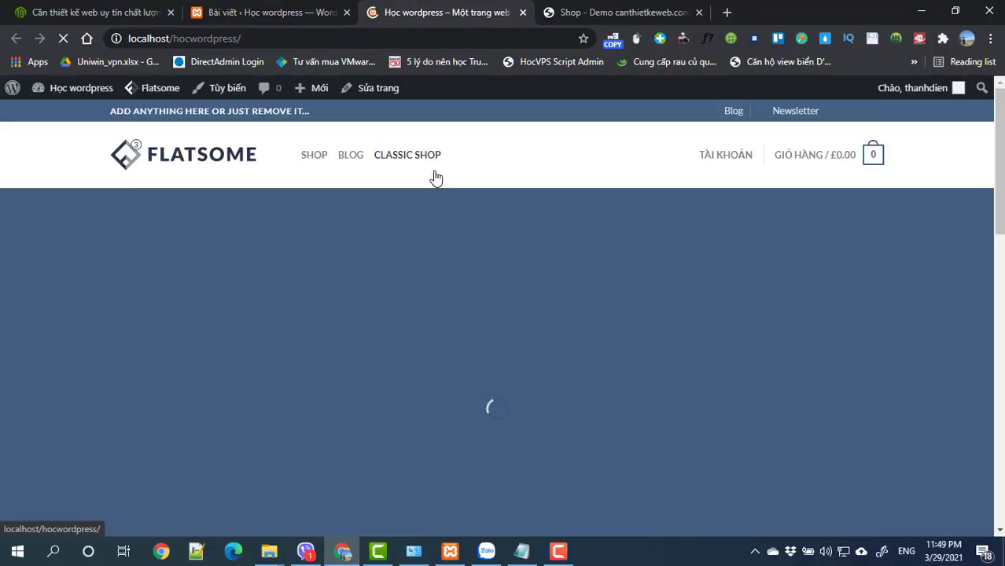
# Look over the front page down to the footer for remaining demo content, and return to the admin posts list
pyautogui.scroll(-3, 426, 223)
pyautogui.scroll(-8, 423, 220)
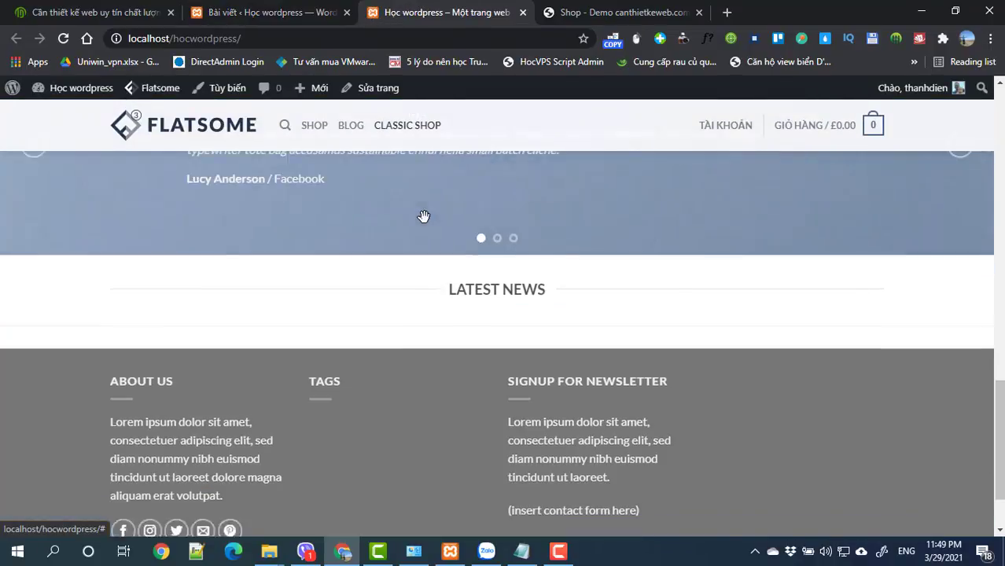
pyautogui.scroll(15, 421, 218)
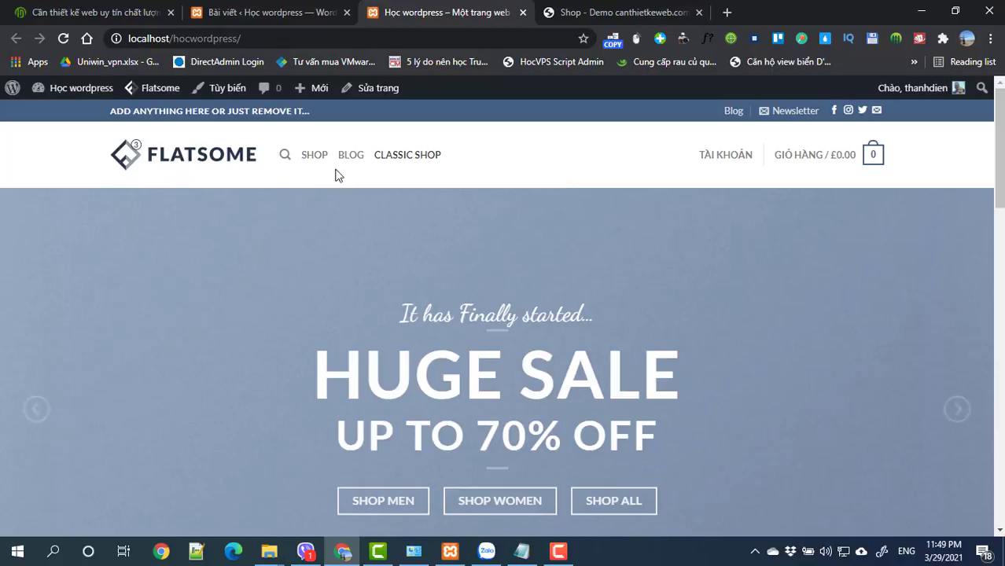
pyautogui.click(247, 13)
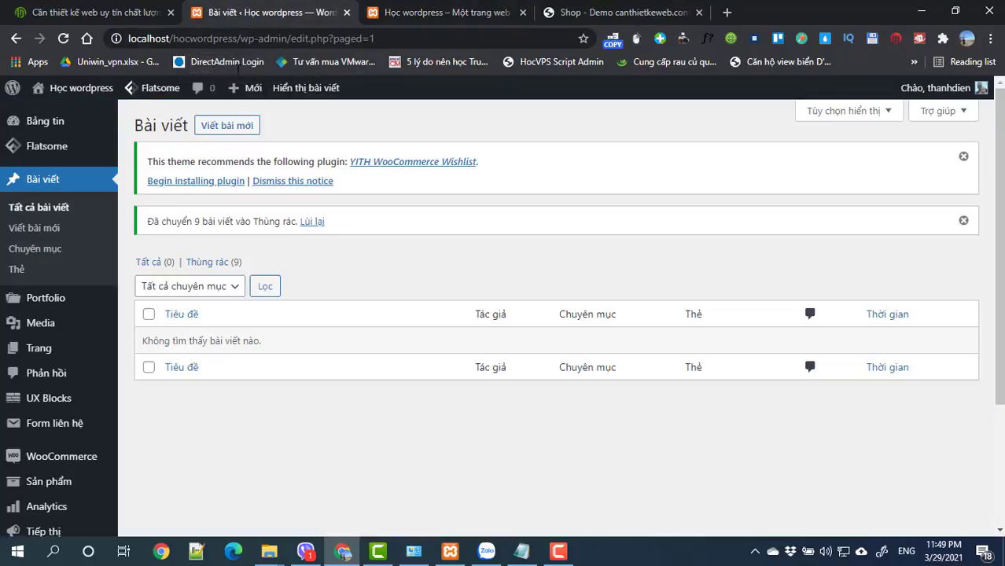
pyautogui.scroll(-2, 182, 405)
pyautogui.scroll(-1, 182, 405)
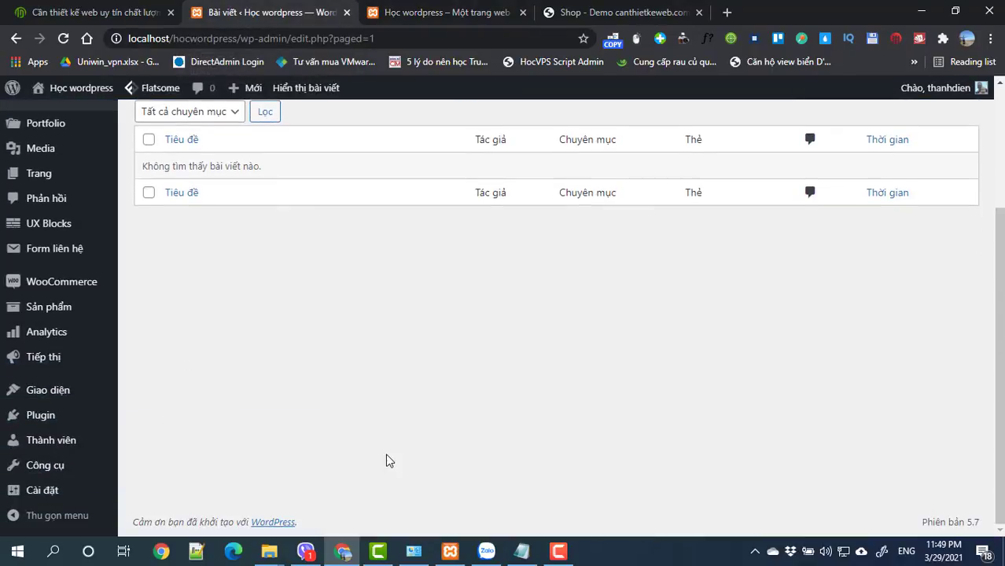
pyautogui.moveTo(93, 456)
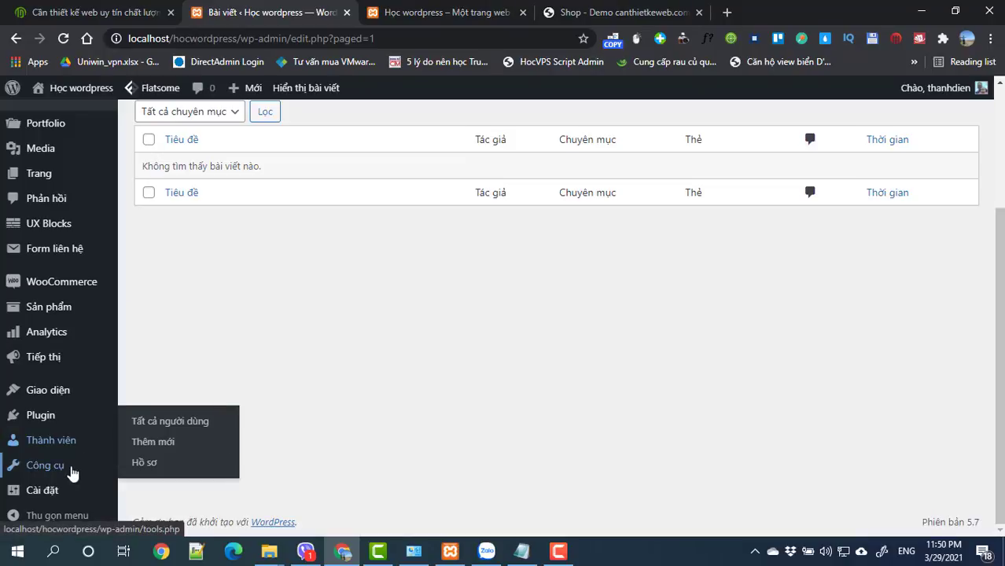
pyautogui.moveTo(53, 474)
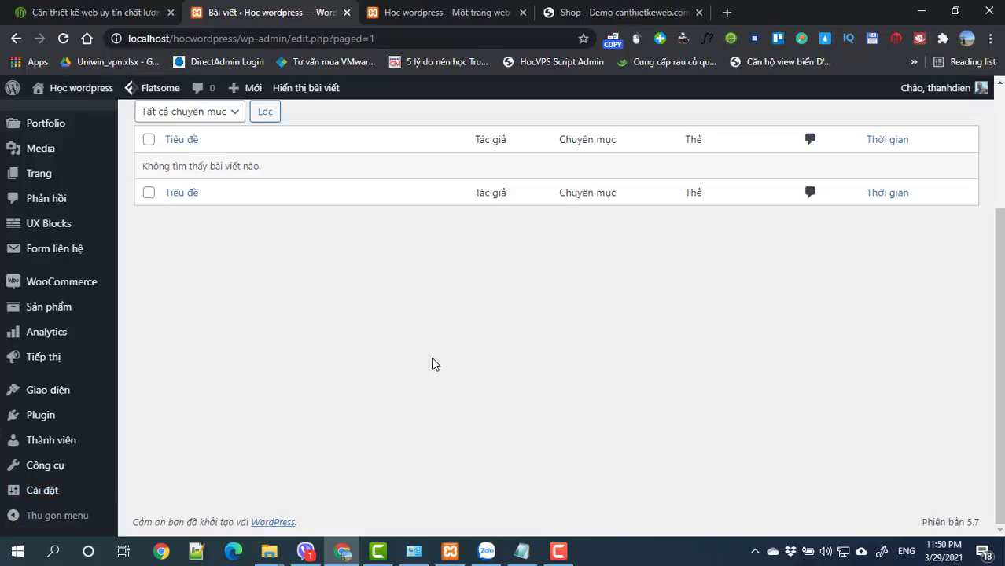
pyautogui.scroll(3, 184, 356)
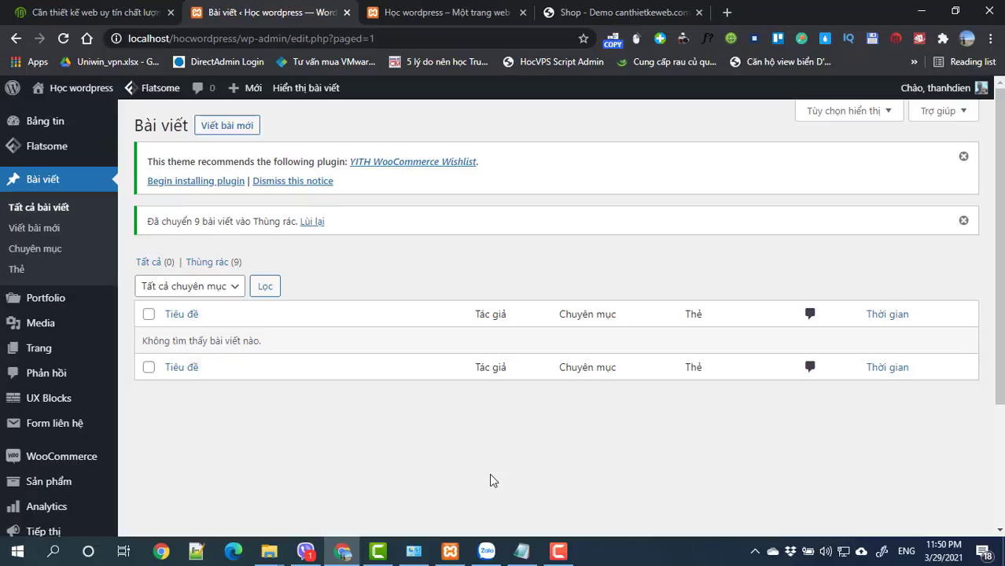
pyautogui.click(559, 550)
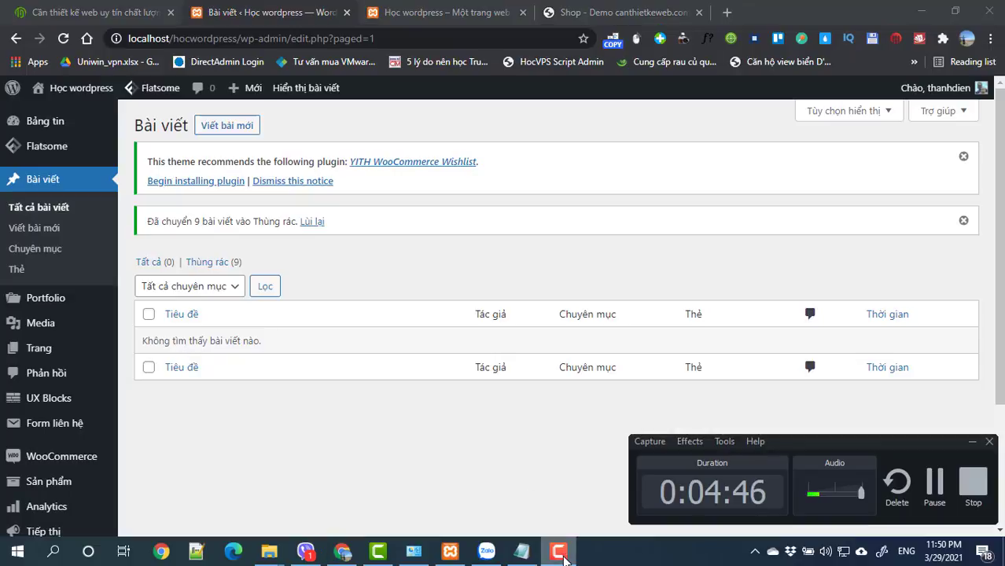
pyautogui.click(562, 554)
pyautogui.click(563, 555)
pyautogui.click(562, 550)
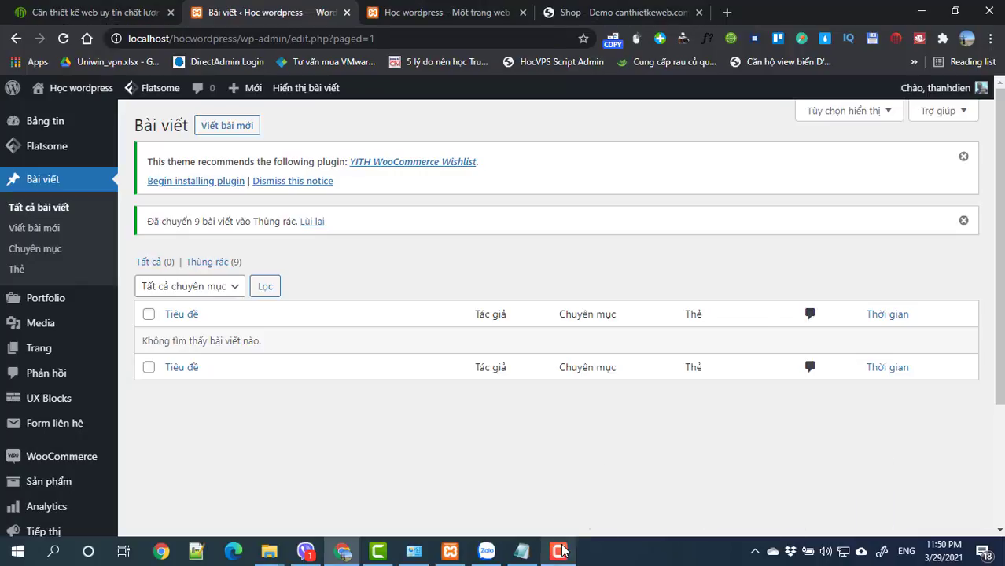